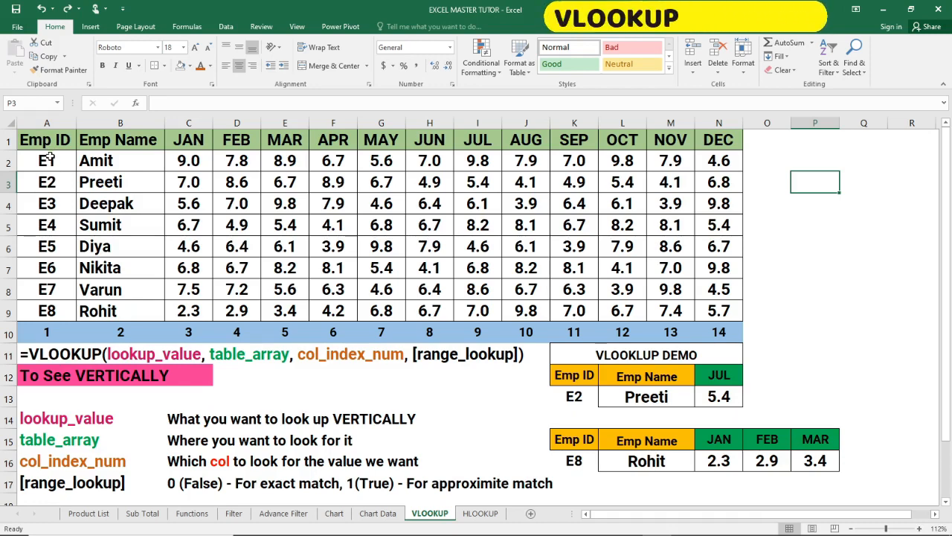
Step: Examine the Emp ID column, the VLOOKUP syntax in row 11 and the explanation of lookup_value
drag(47, 161, 47, 305)
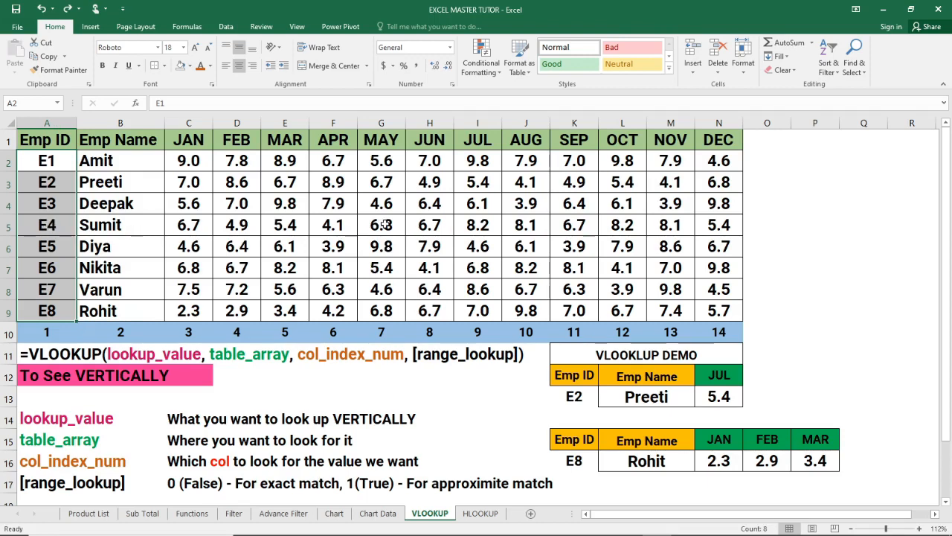
click(385, 224)
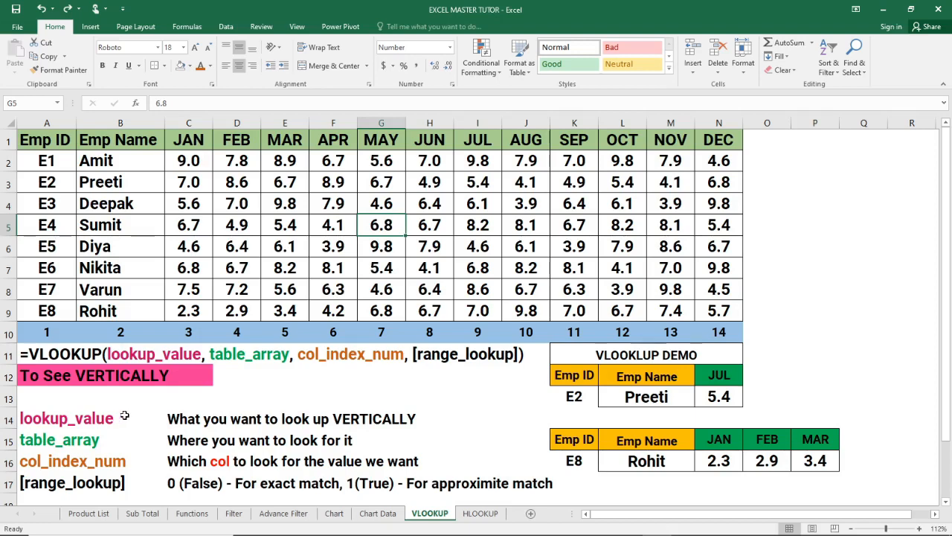
click(53, 356)
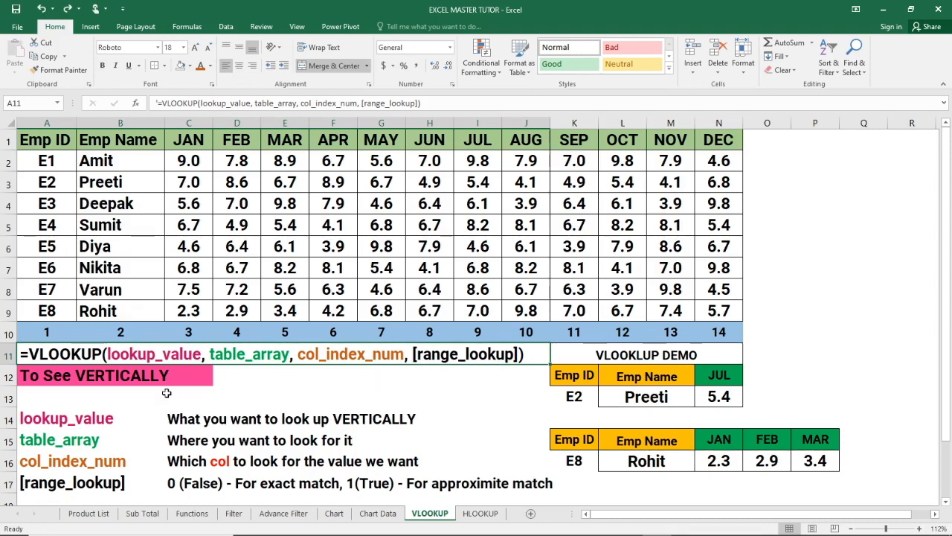
click(78, 375)
drag(78, 376, 189, 375)
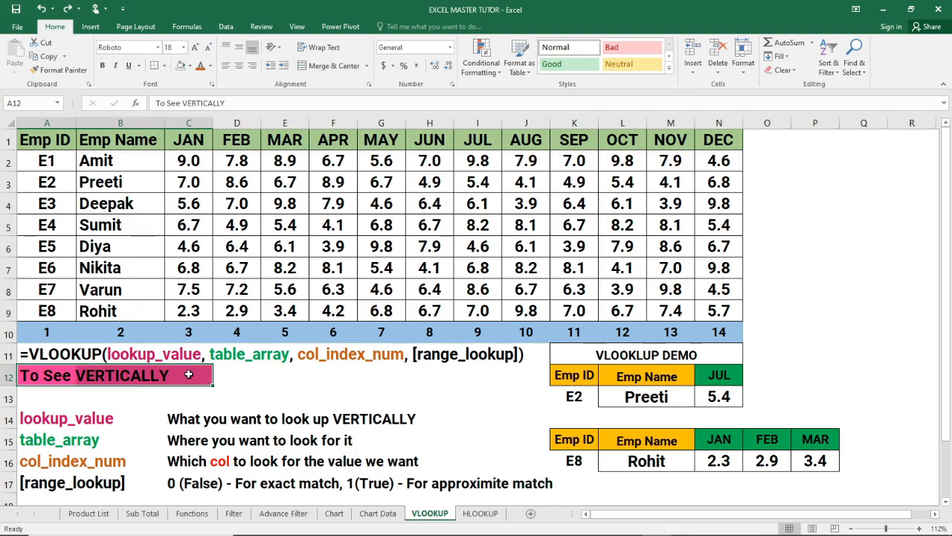
drag(47, 134, 46, 310)
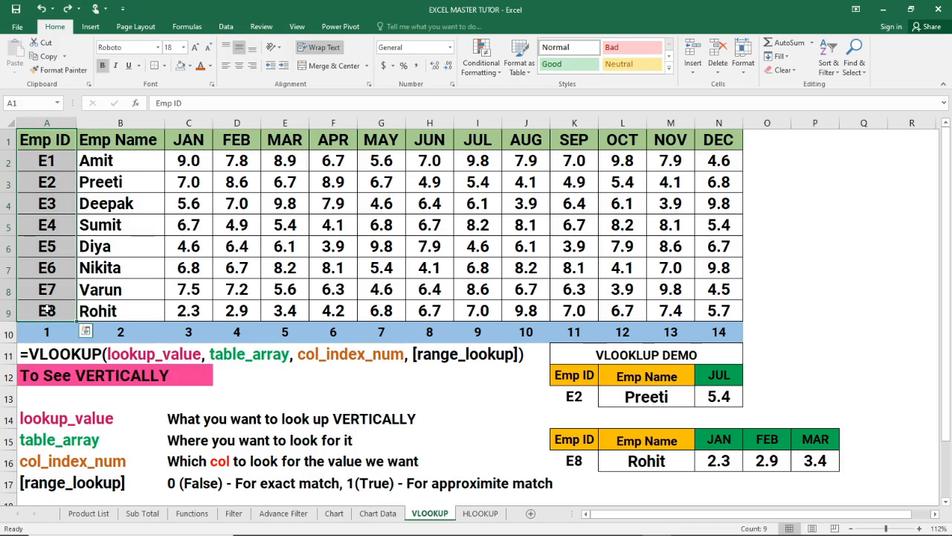
click(75, 420)
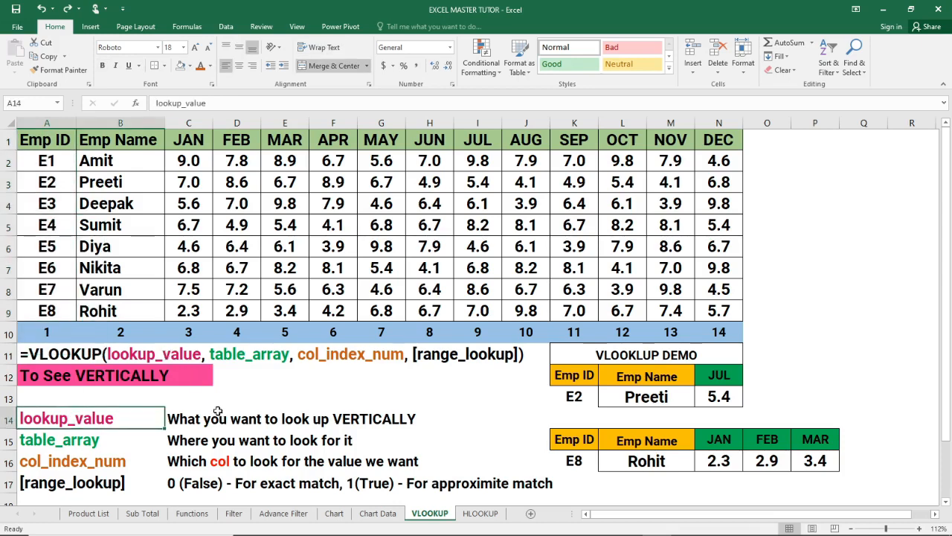
click(190, 427)
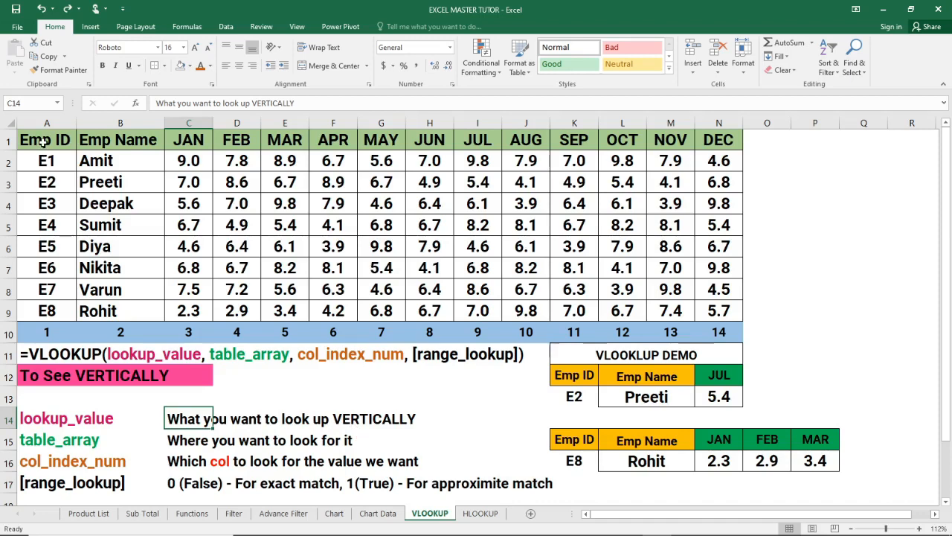
drag(43, 141, 47, 306)
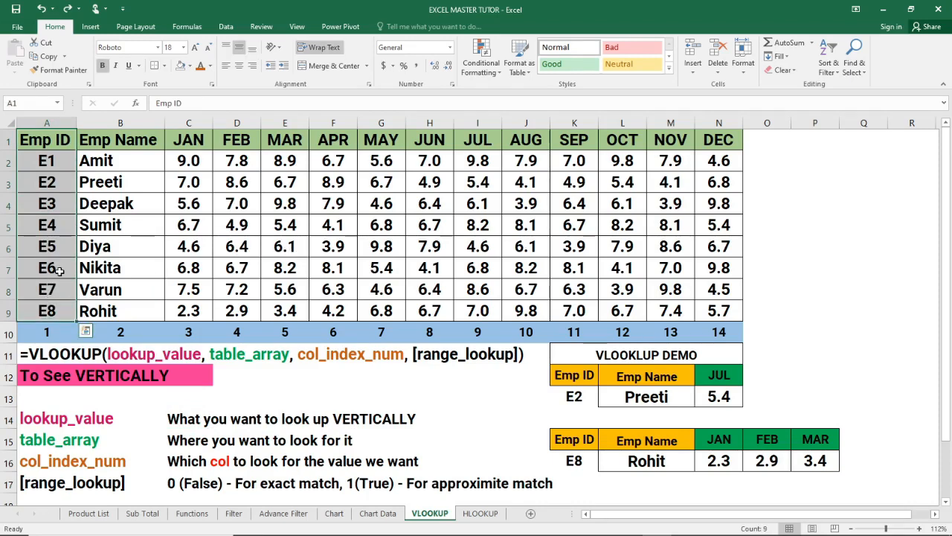
Step: Examine the table_array, col_index_num and range_lookup arguments against the data table A1:N9 and the column numbers in row 10
click(69, 440)
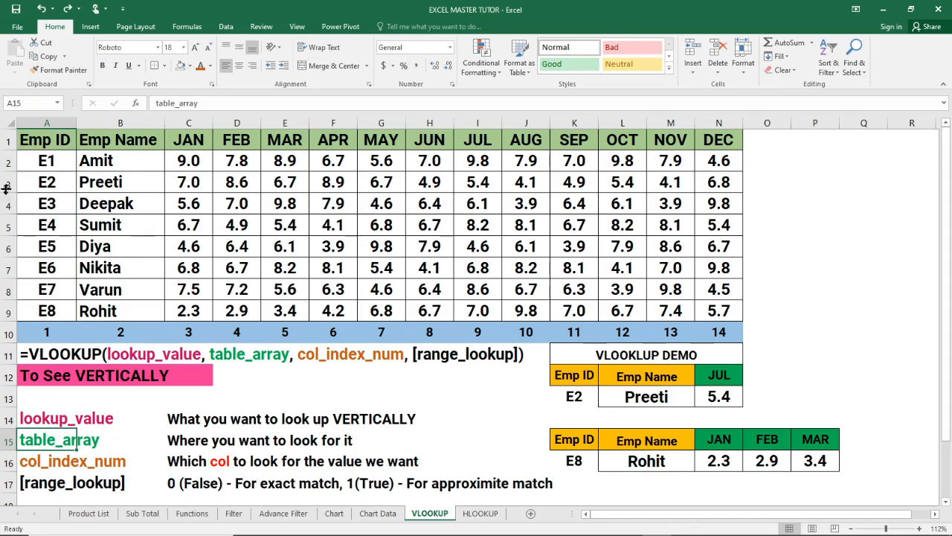
drag(66, 140, 709, 309)
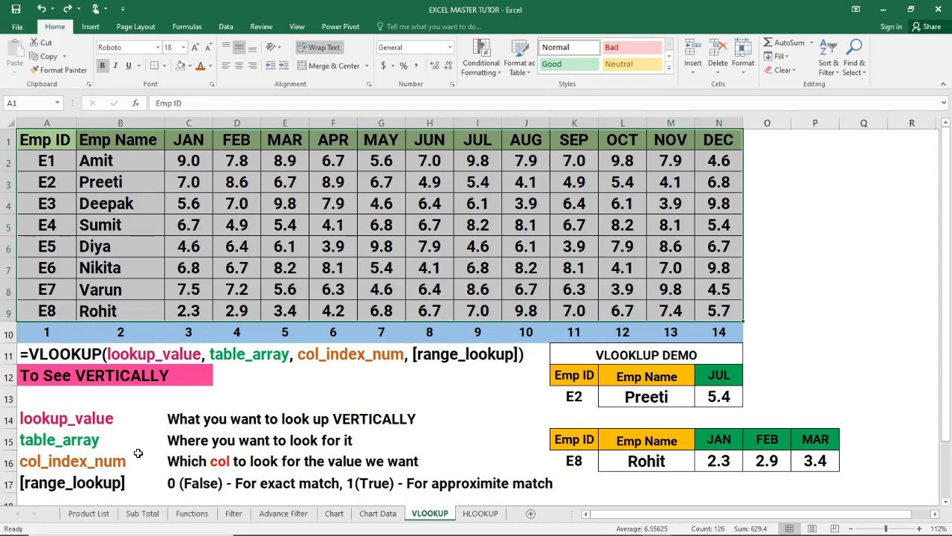
click(89, 462)
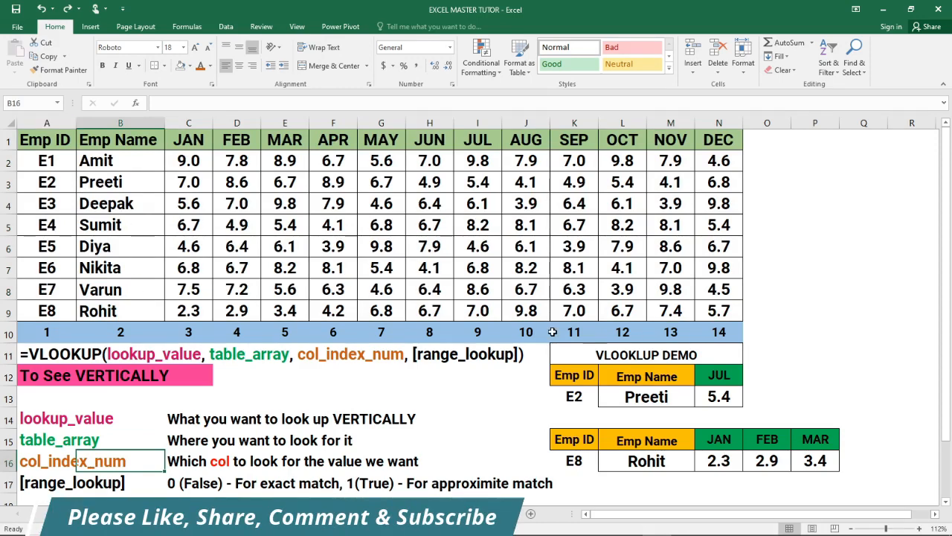
click(32, 332)
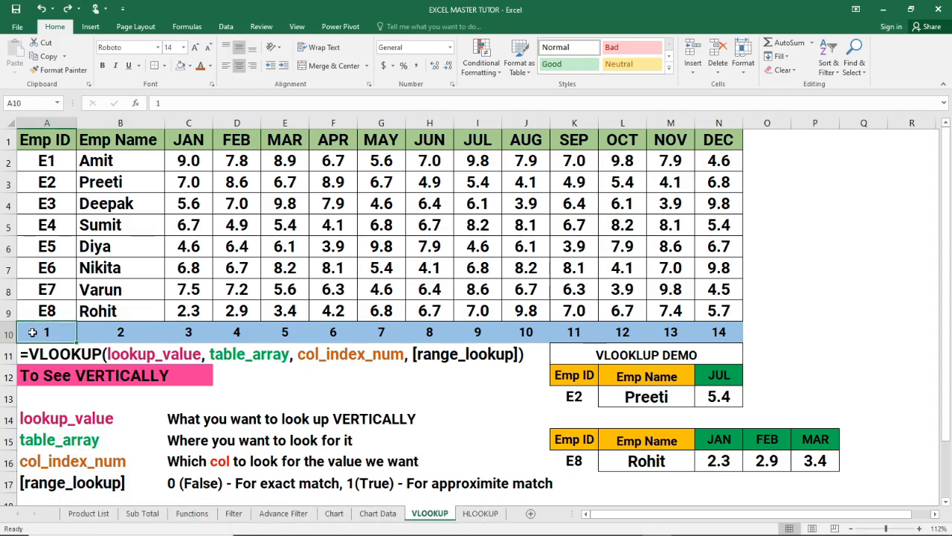
drag(32, 333, 707, 336)
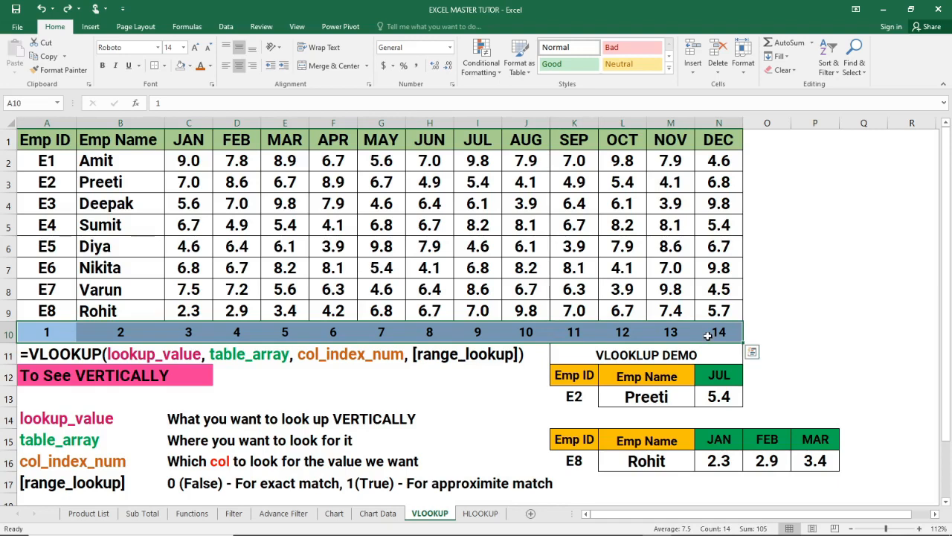
click(68, 333)
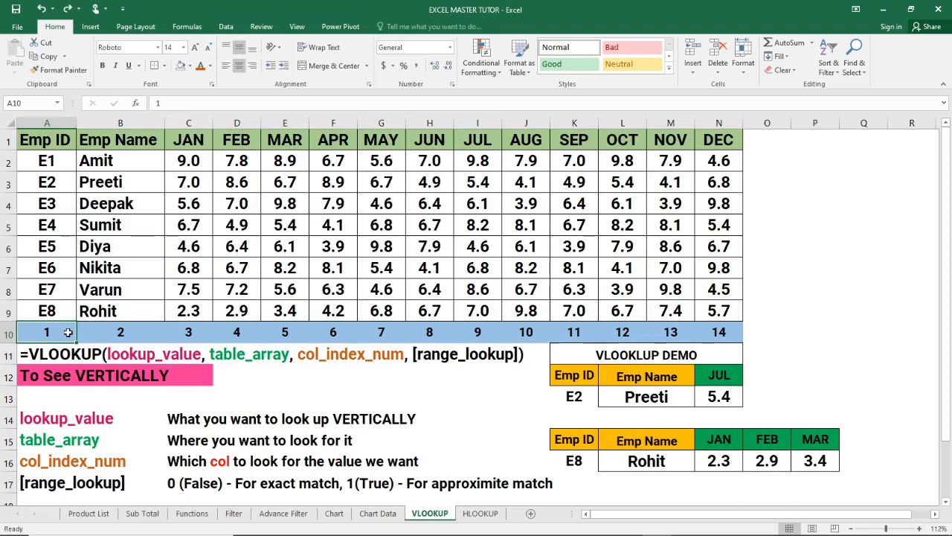
click(75, 490)
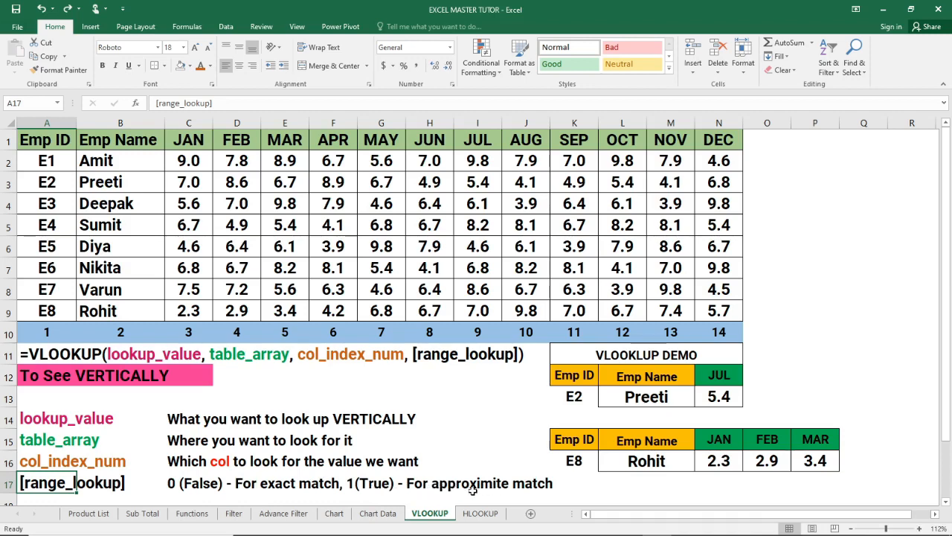
Step: Correct the misspelled word in the range_lookup explanation in C17 to "approximate"
click(495, 488)
double_click(496, 486)
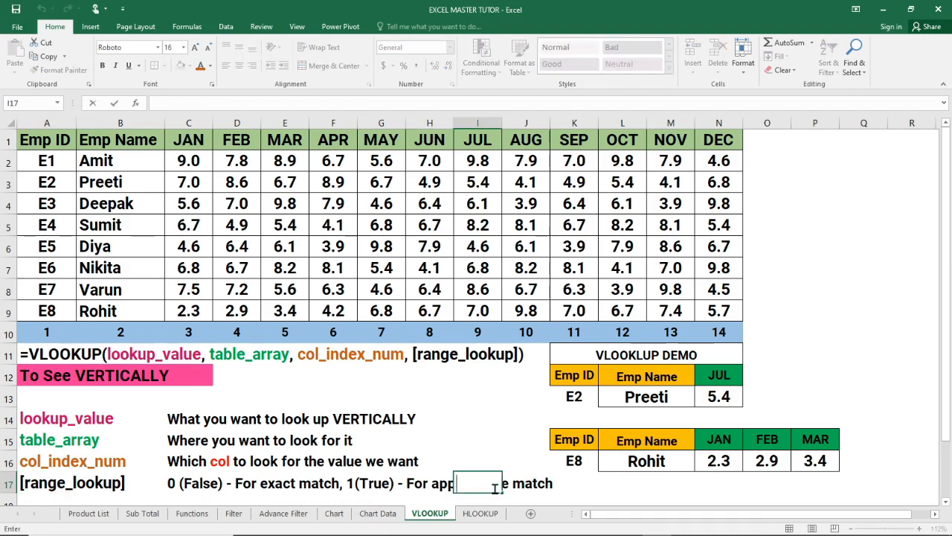
double_click(432, 482)
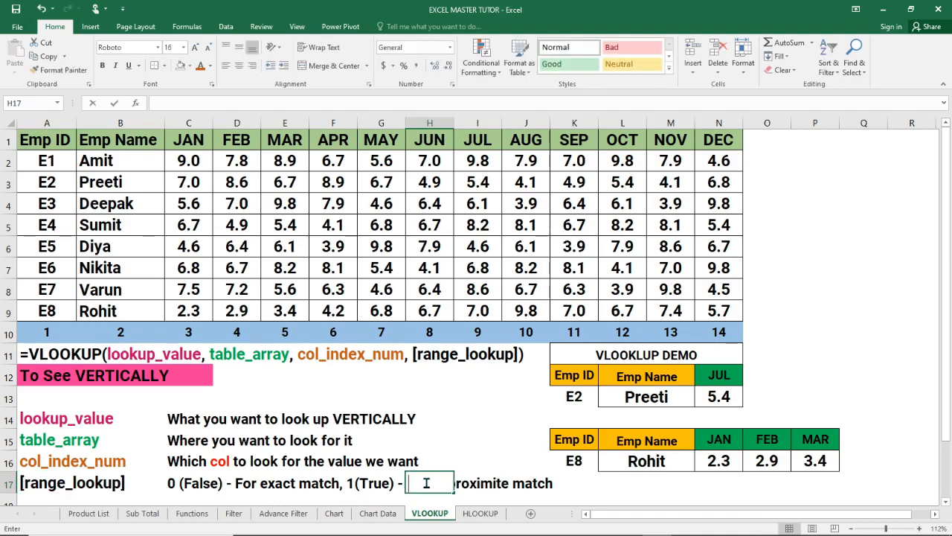
double_click(91, 484)
double_click(209, 483)
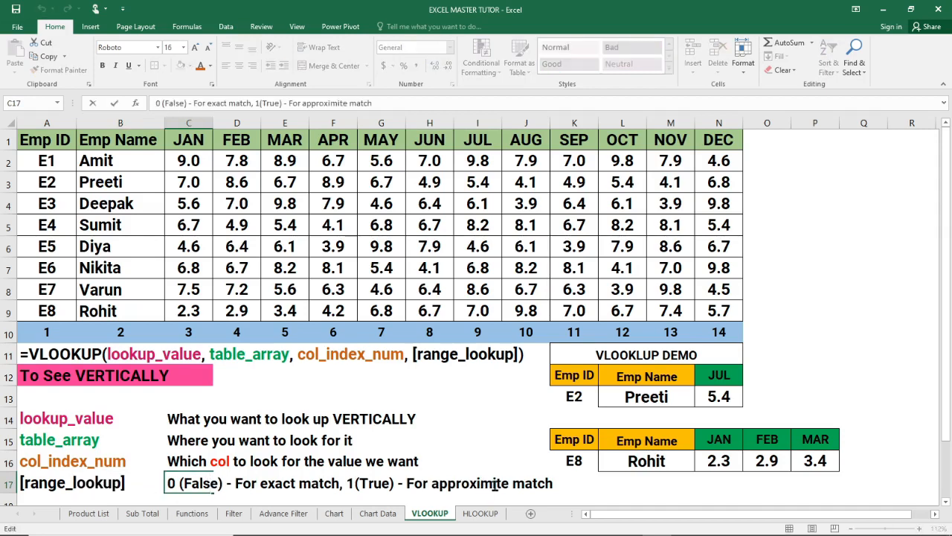
drag(494, 483, 498, 483)
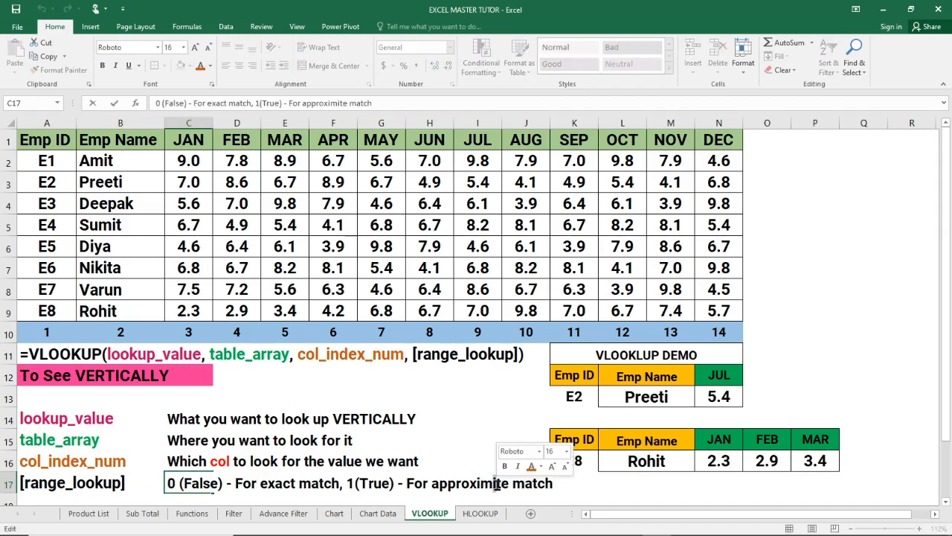
text(a)
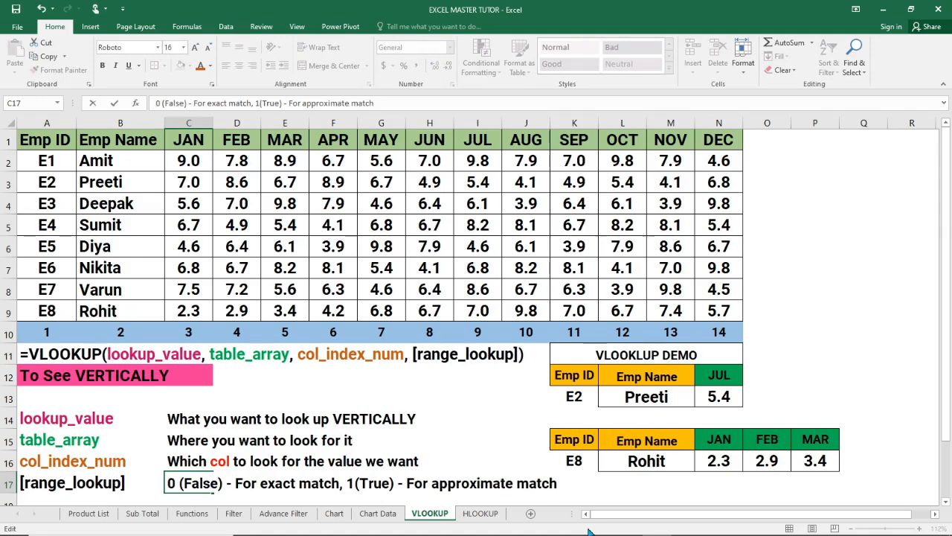
key(Return)
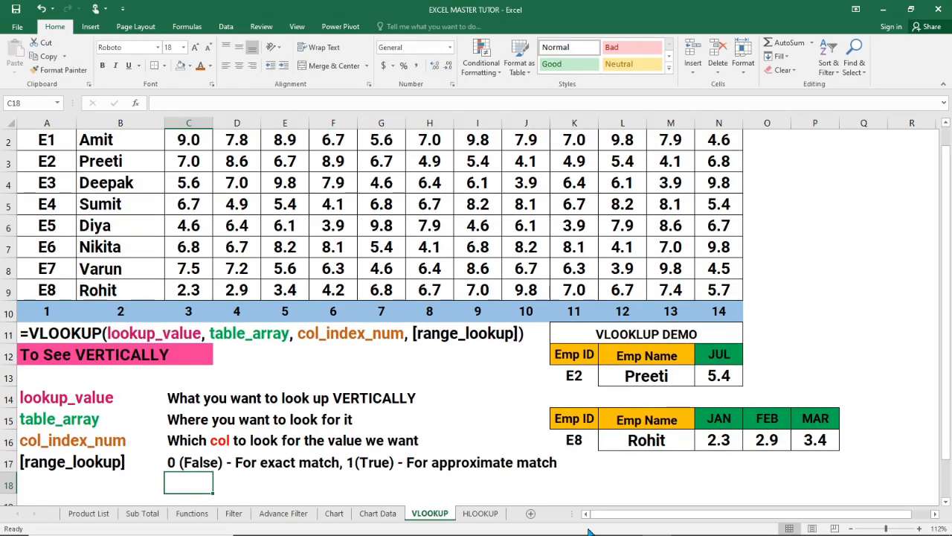
Step: Set the Emp ID of the first VLOOKUP demo in K13 to E1
key(Up)
key(Up)
key(Up)
key(Up)
key(Up)
key(Up)
key(Up)
key(Up)
key(Up)
key(Up)
key(Up)
key(Up)
key(Up)
key(Up)
key(Up)
key(Up)
key(Up)
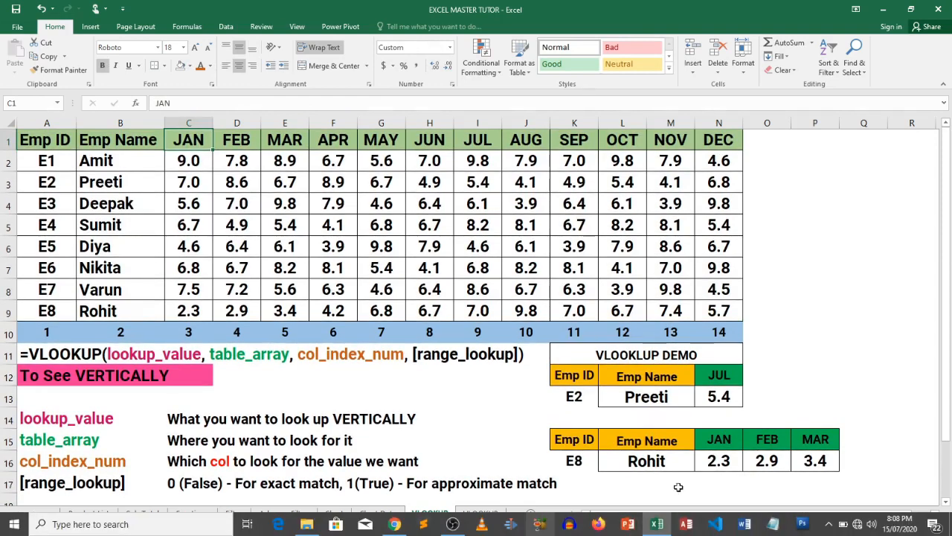
click(581, 399)
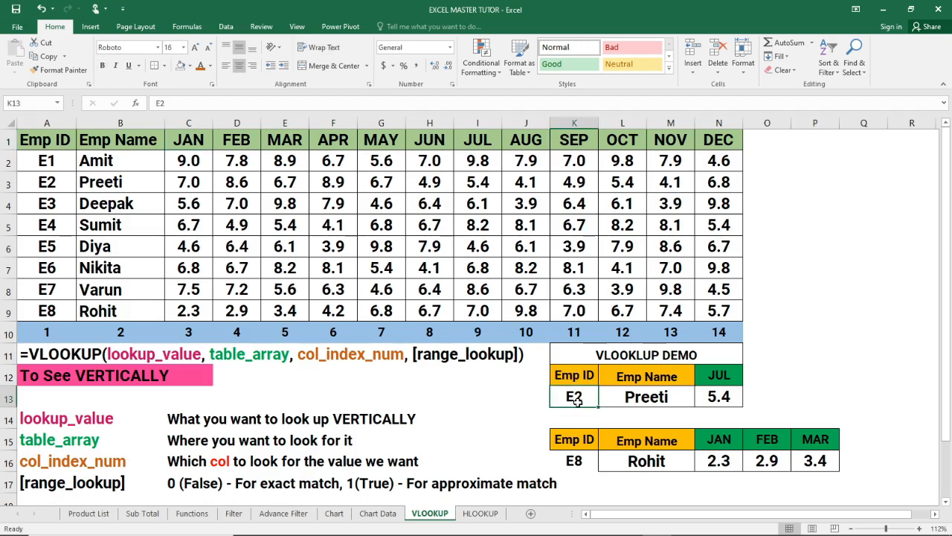
text(e1)
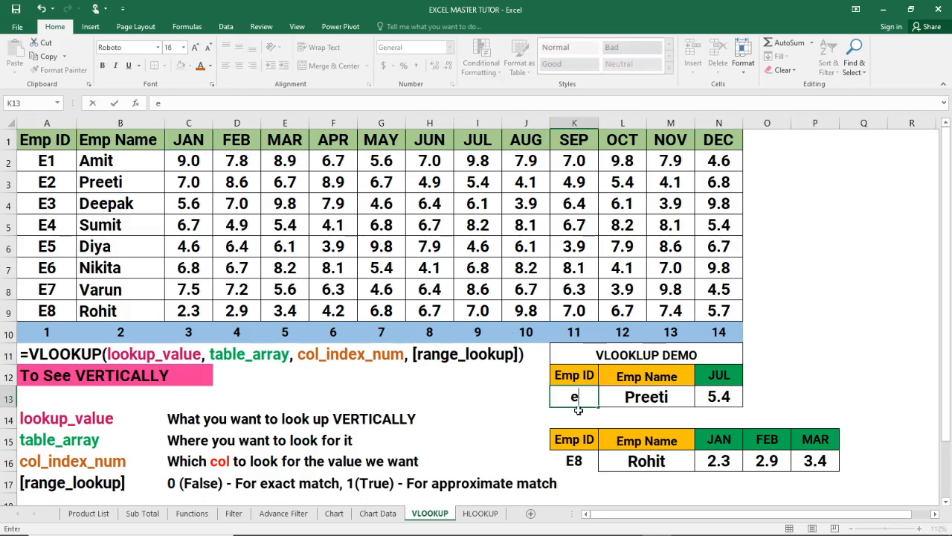
key(BackSpace)
key(BackSpace)
text(E1)
key(Return)
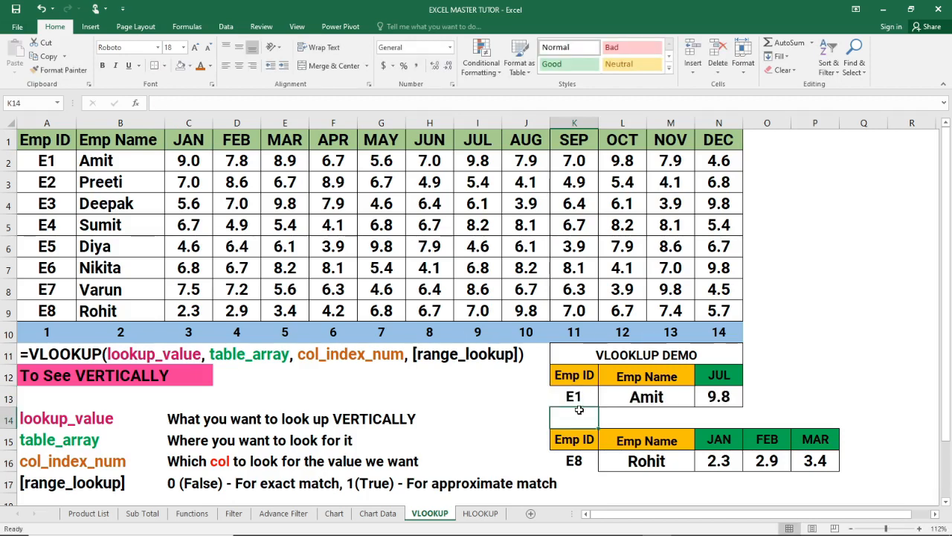
Step: Compare the first demo's name and JUL result with the E1 row of the data table, and inspect the formula in N13
click(580, 401)
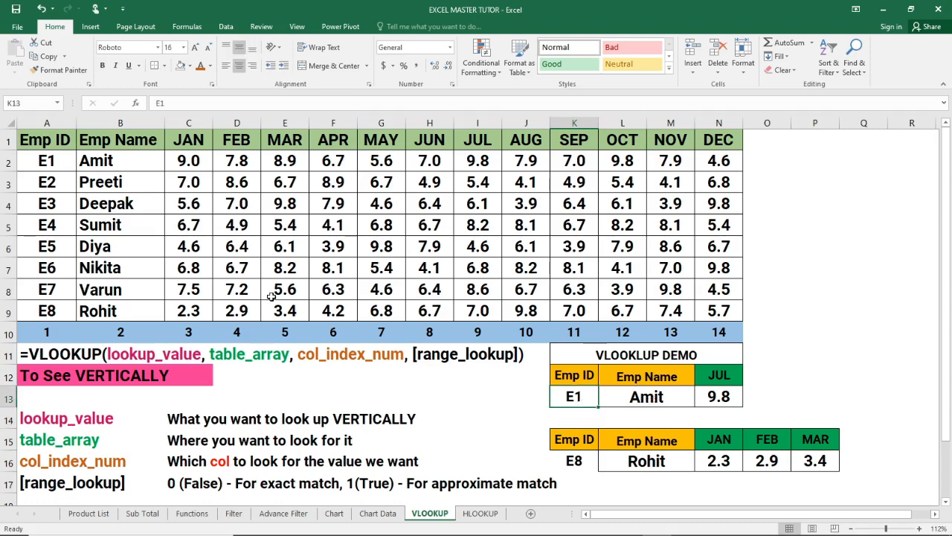
click(51, 161)
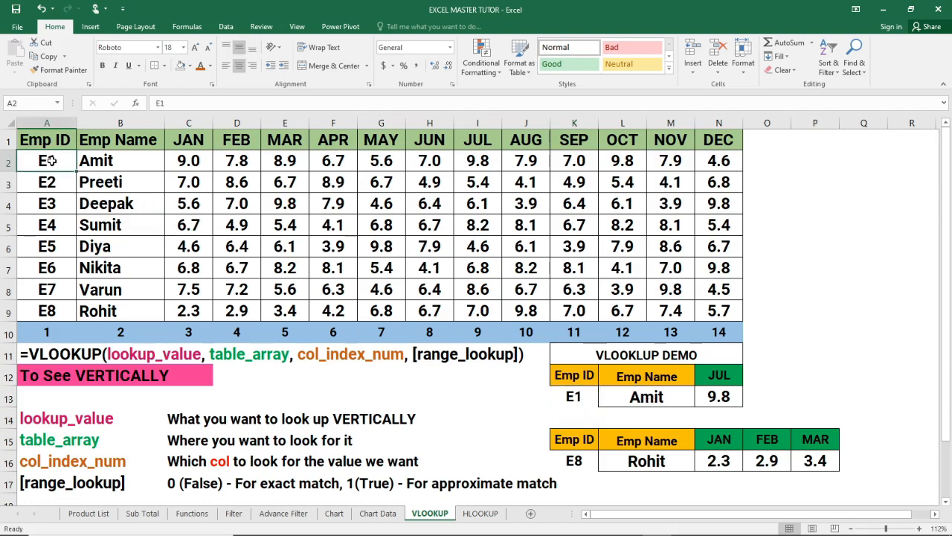
click(99, 160)
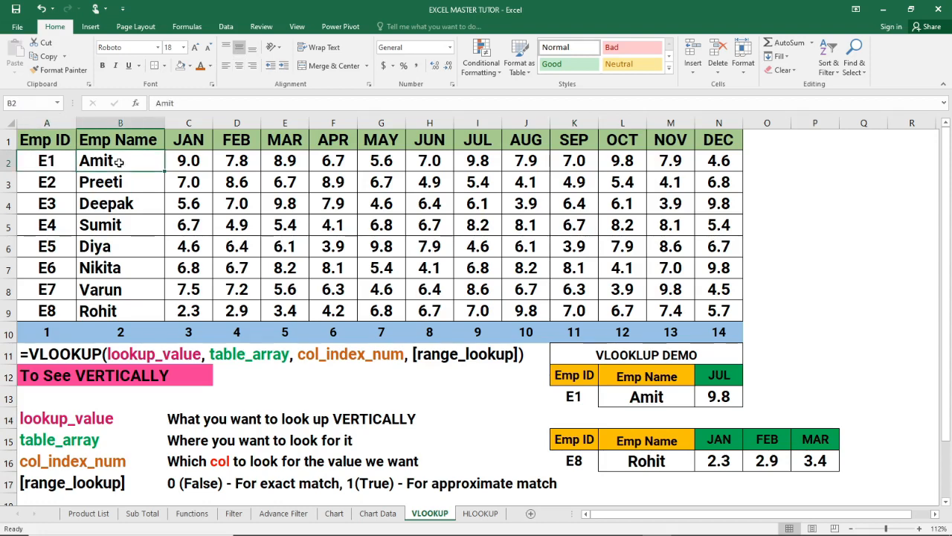
click(719, 397)
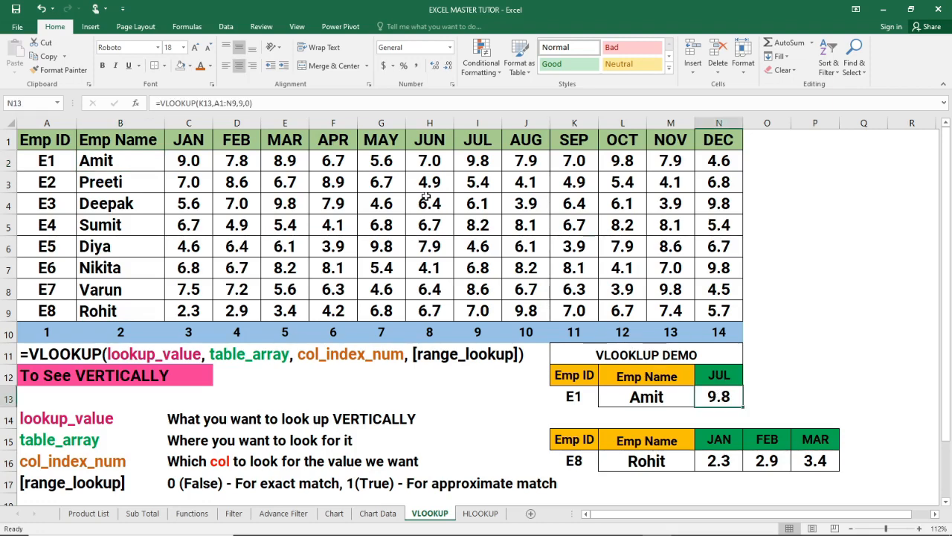
click(277, 161)
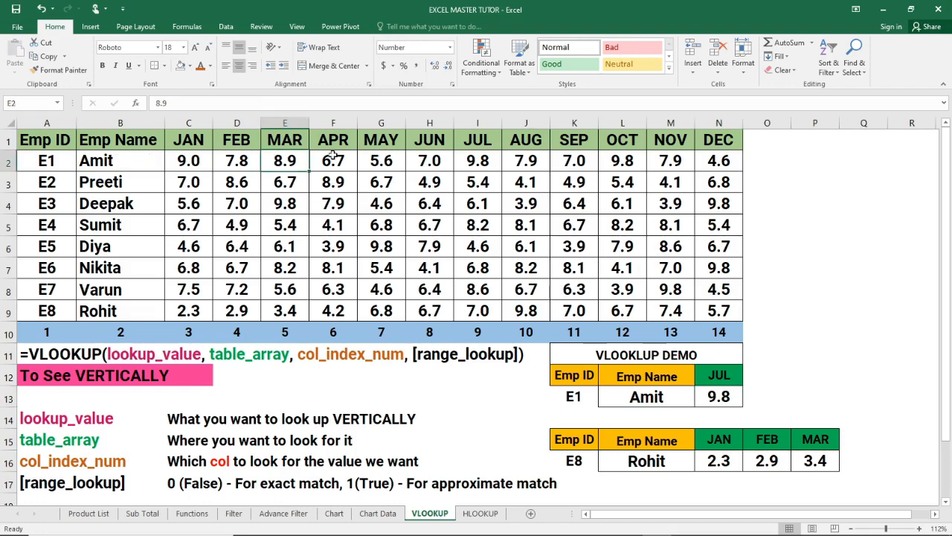
click(488, 162)
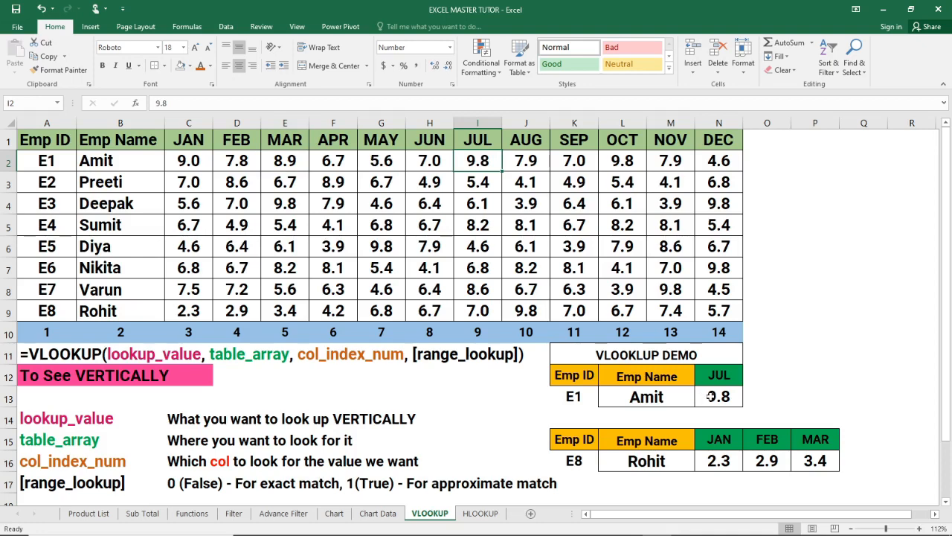
Step: Set the Emp ID in K13 to E7 and select the matching ID and name in the data table
click(584, 396)
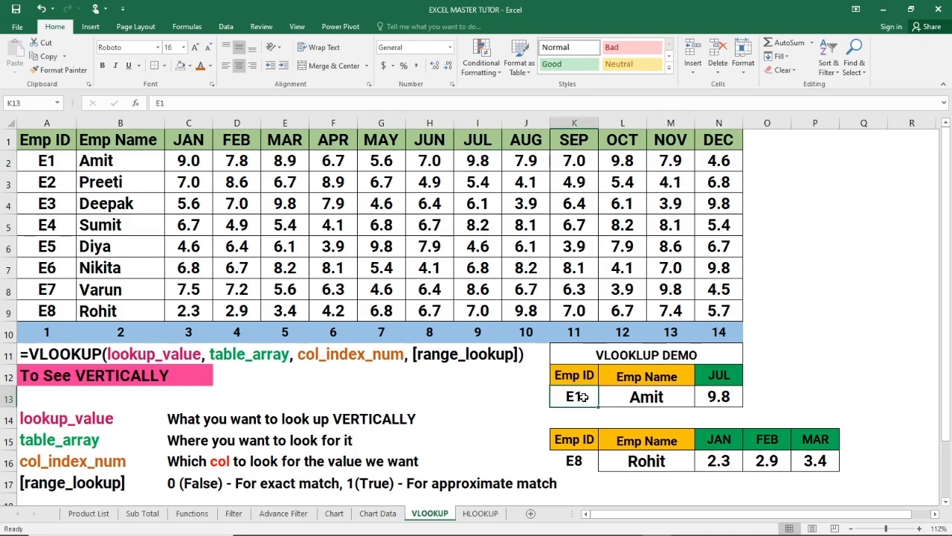
text(E)
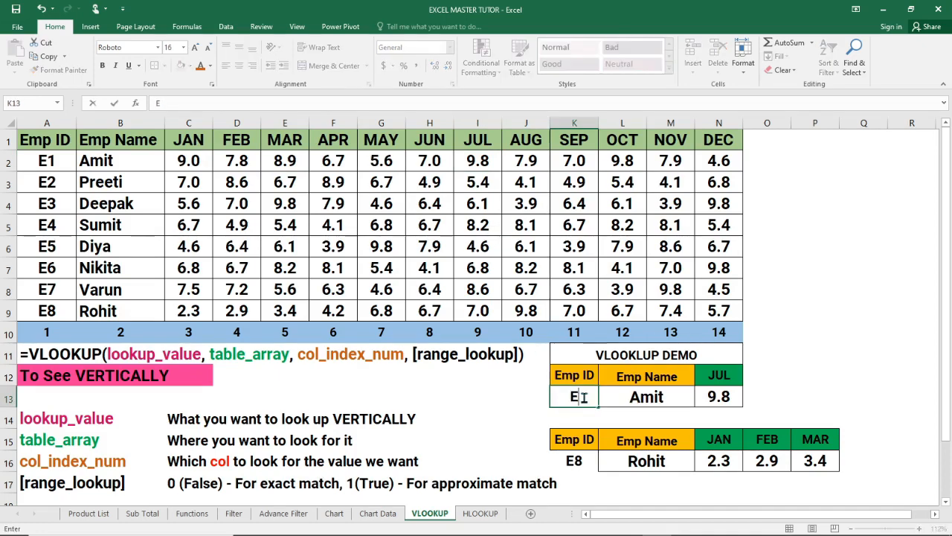
text(7)
key(Return)
click(42, 294)
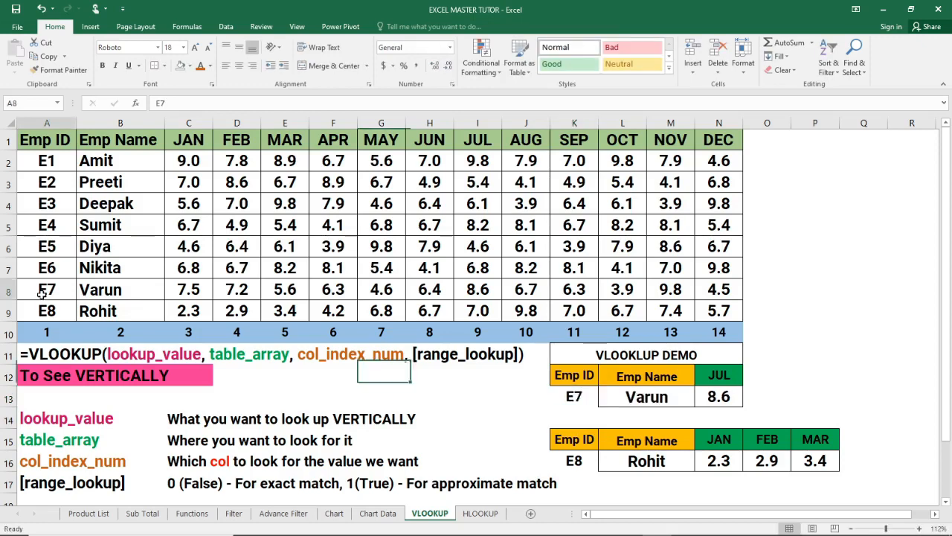
drag(43, 294, 115, 292)
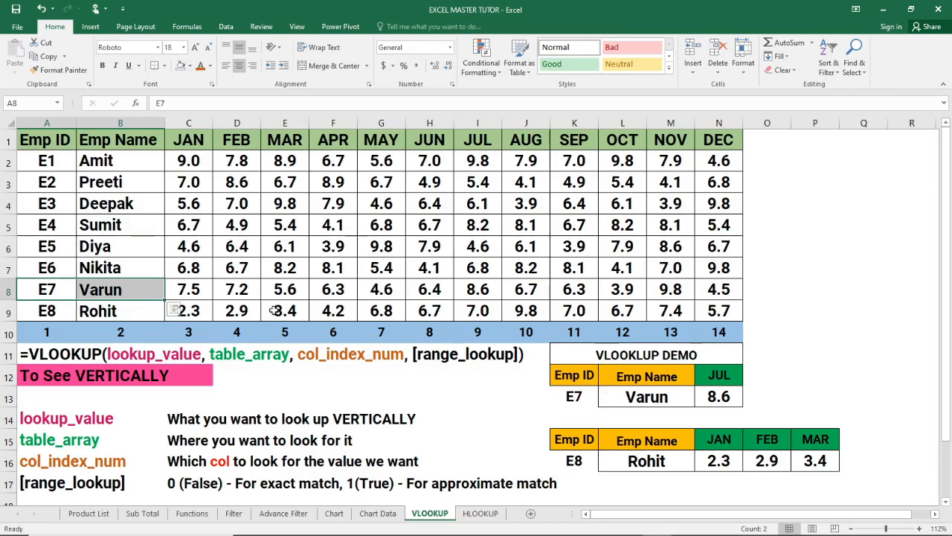
Step: Set the second demo's Emp ID in K16 to E5 and select the matching ID, name and JAN to MAR scores in the data table
click(473, 292)
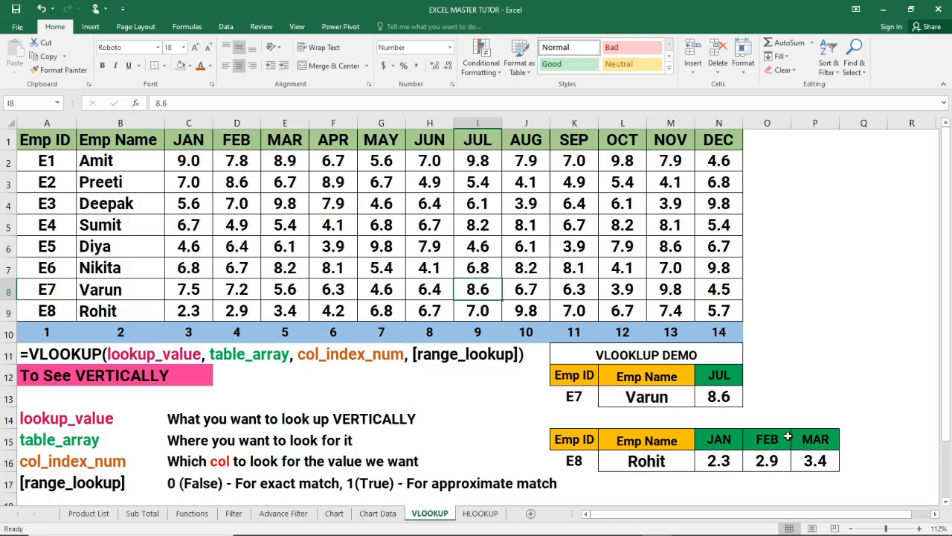
click(583, 400)
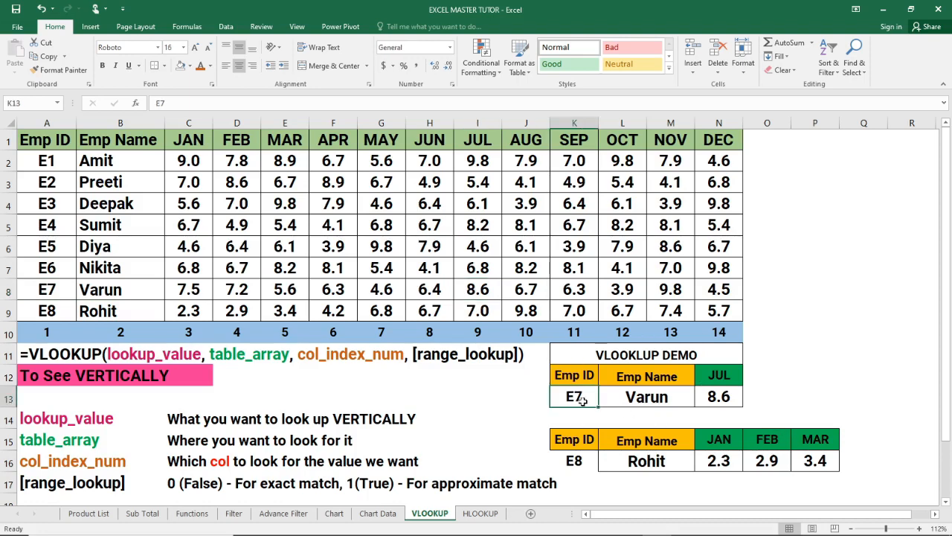
click(583, 461)
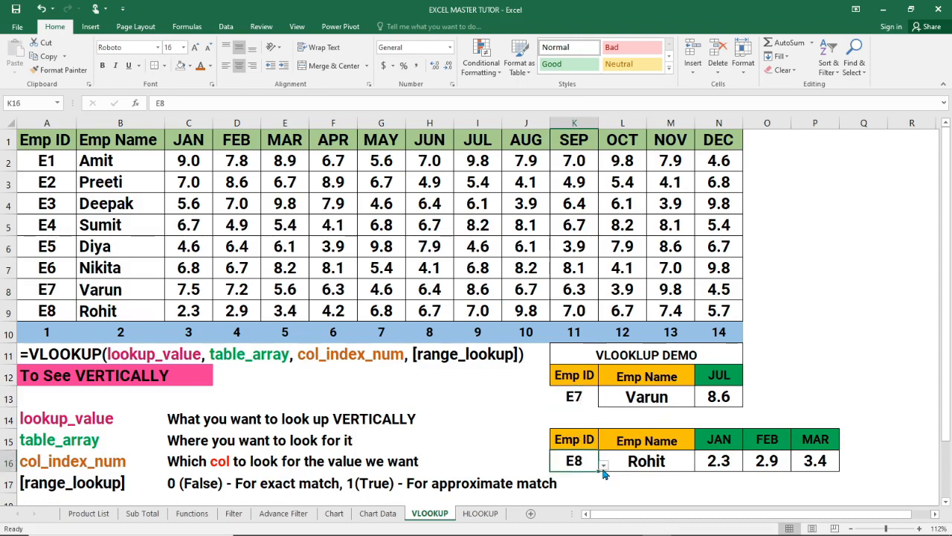
click(603, 466)
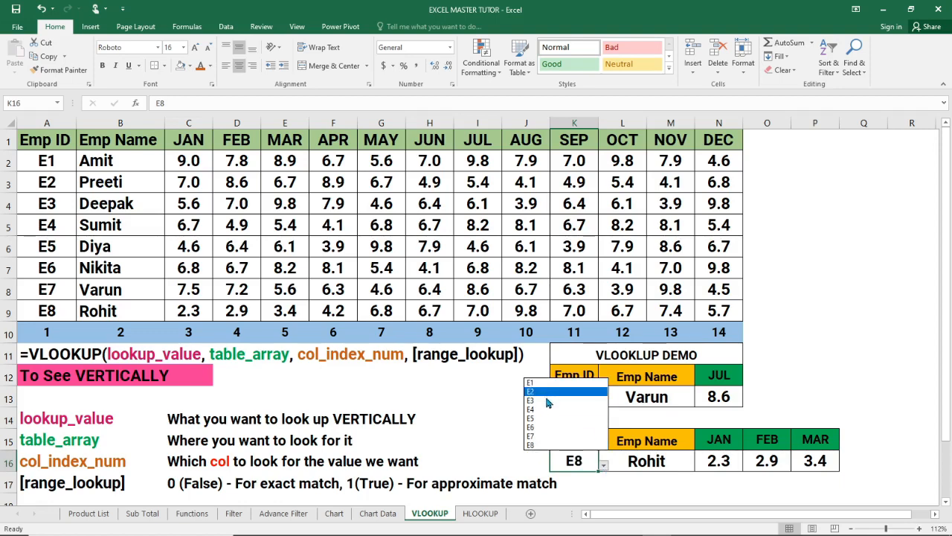
click(539, 420)
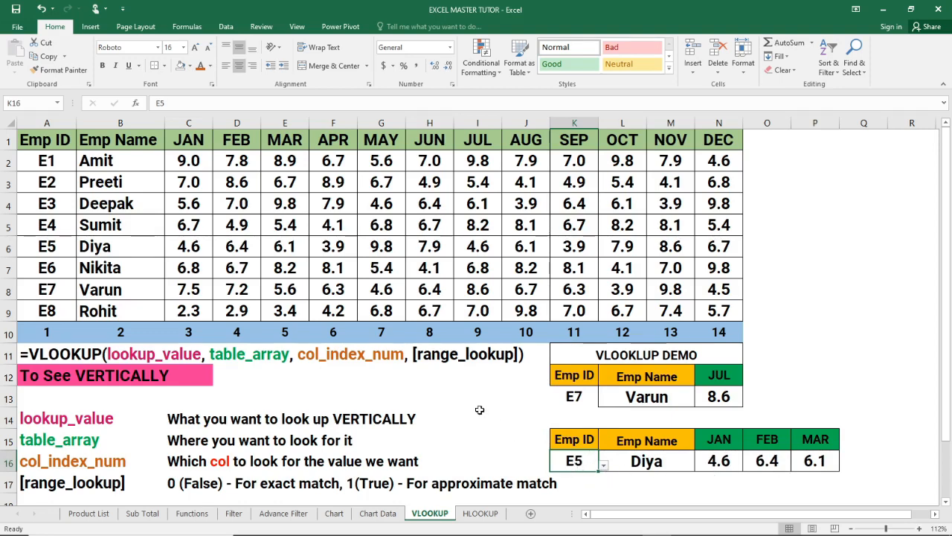
drag(55, 242, 99, 247)
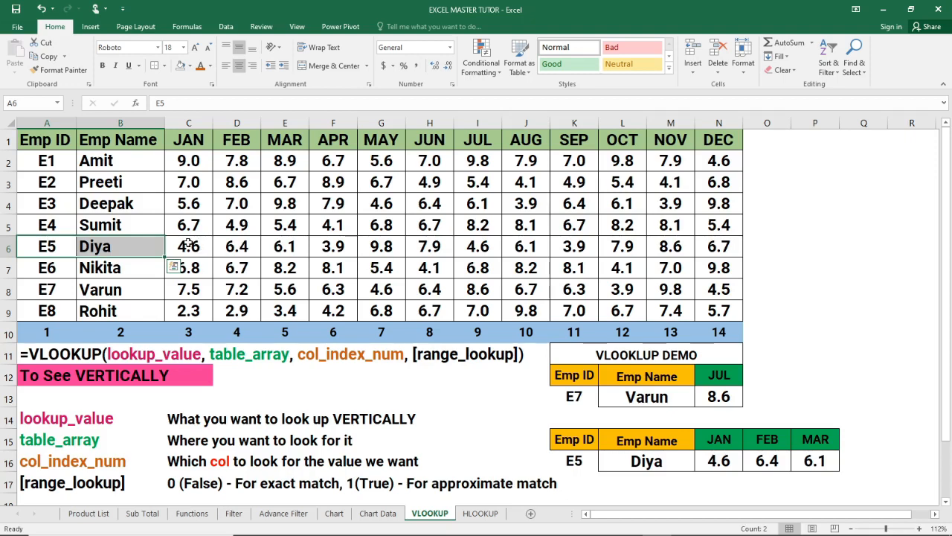
drag(43, 245, 272, 249)
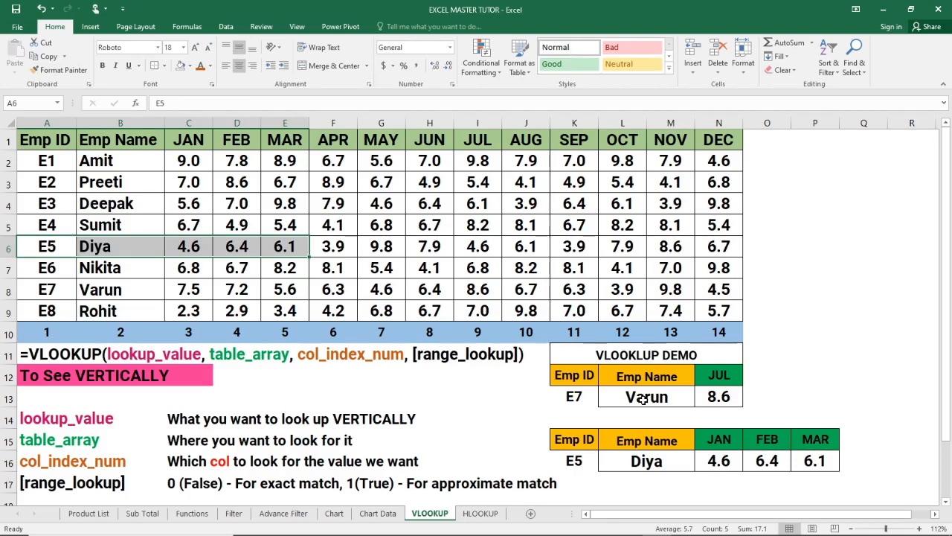
Step: Clear the Emp IDs, employee names and monthly results from rows 13 and 16 of both VLOOKUP demos
drag(643, 399, 704, 400)
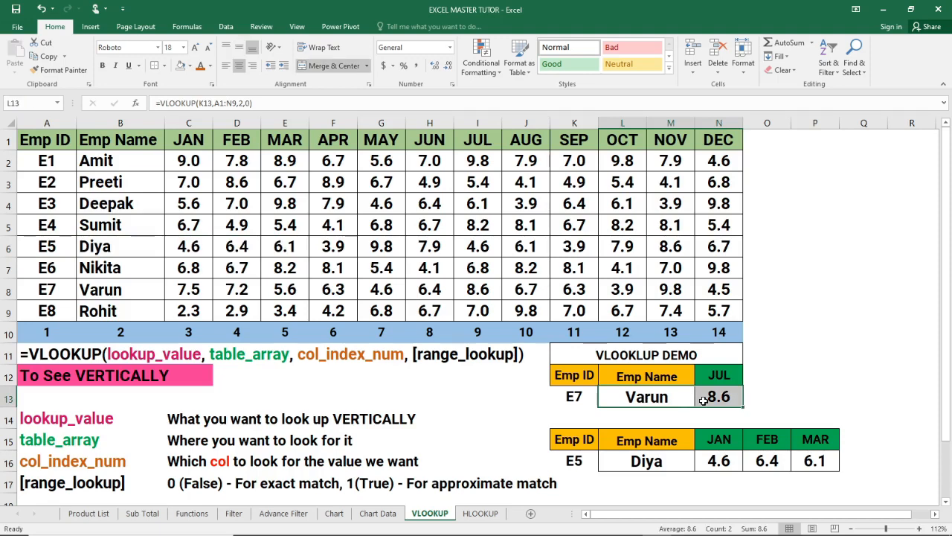
key(Delete)
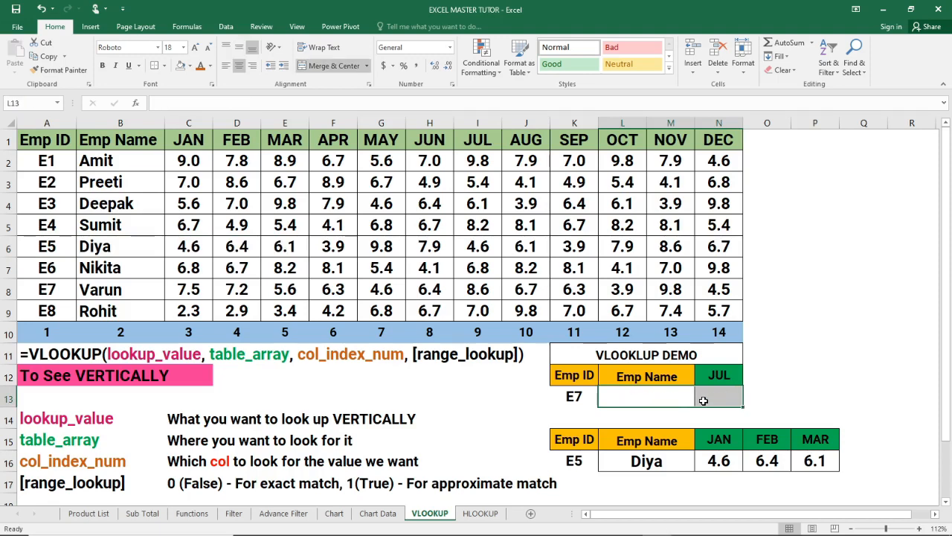
drag(658, 458, 796, 466)
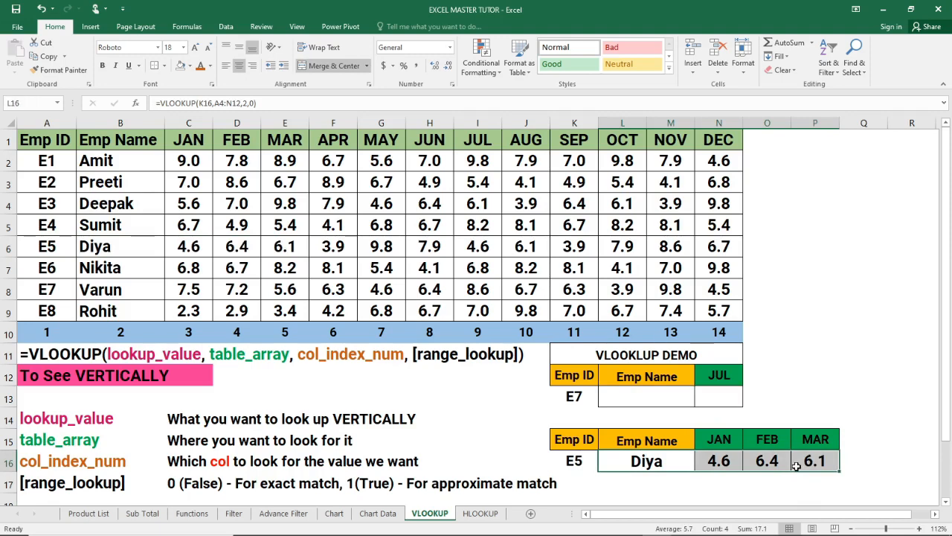
key(Delete)
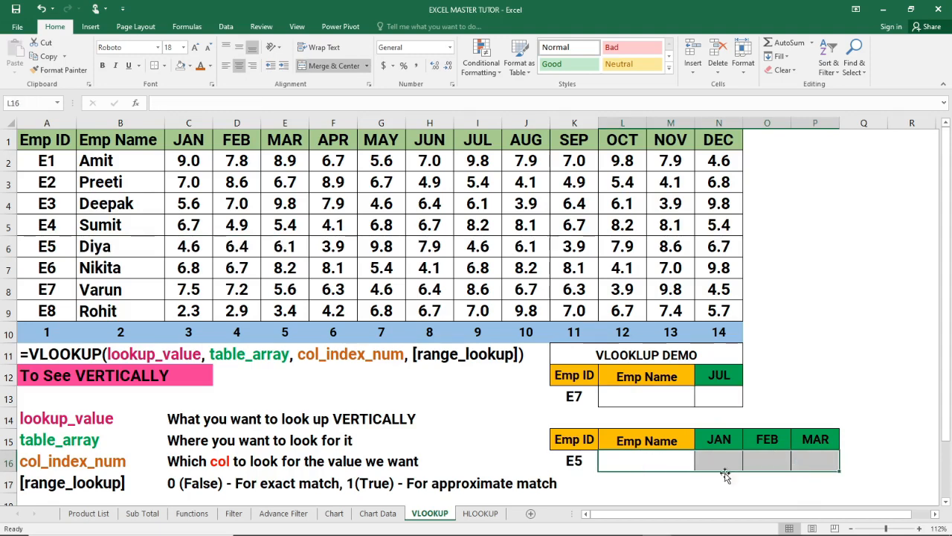
click(585, 459)
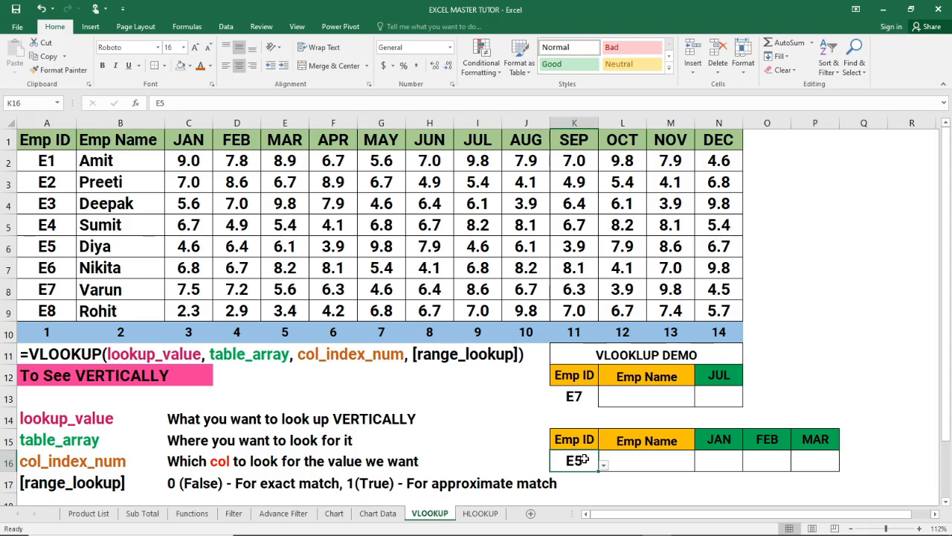
key(Delete)
click(579, 396)
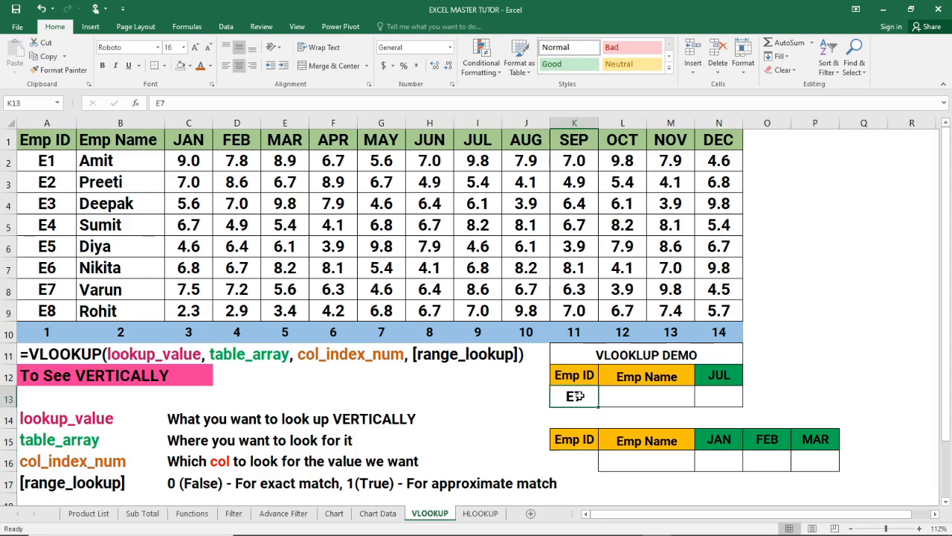
key(Delete)
double_click(622, 395)
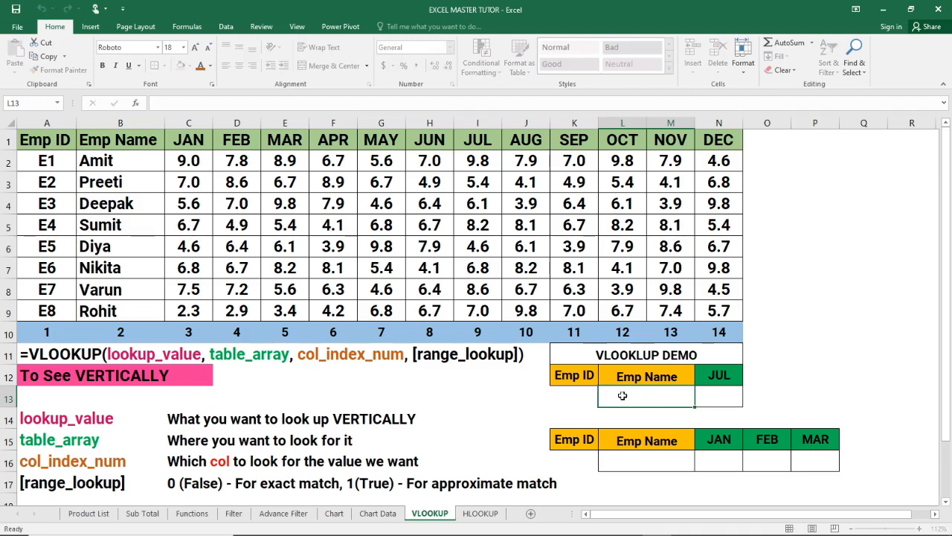
key(Escape)
click(577, 395)
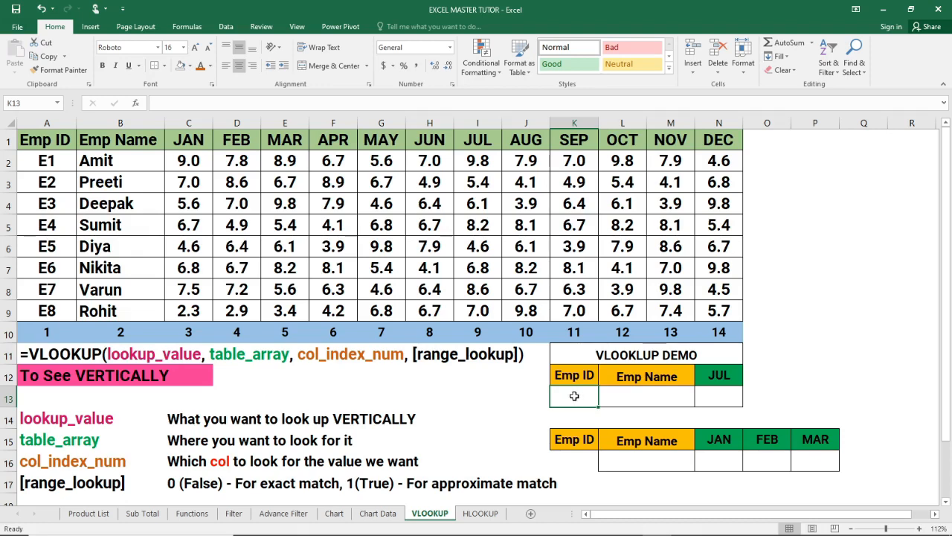
Step: Start a VLOOKUP formula in the first demo's Emp Name cell L13, using K13 as the lookup value
click(618, 401)
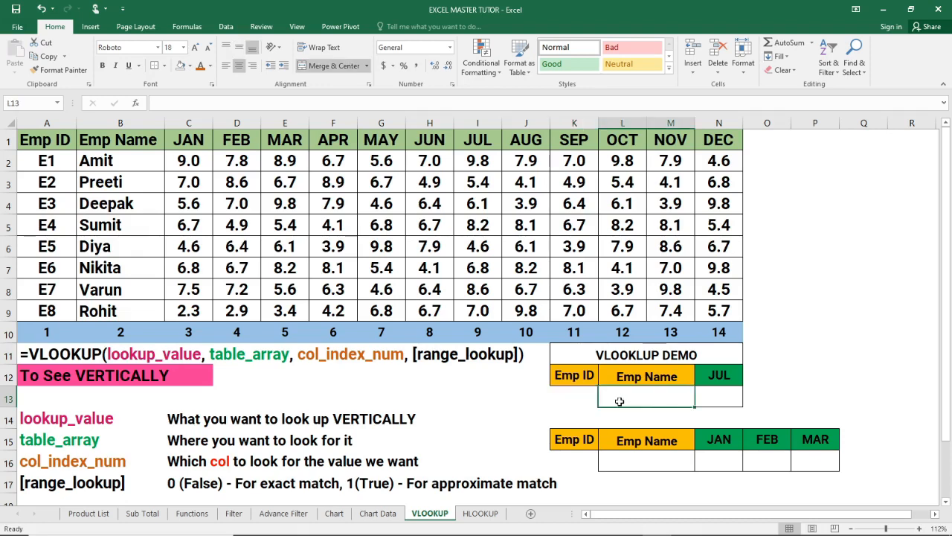
text(=)
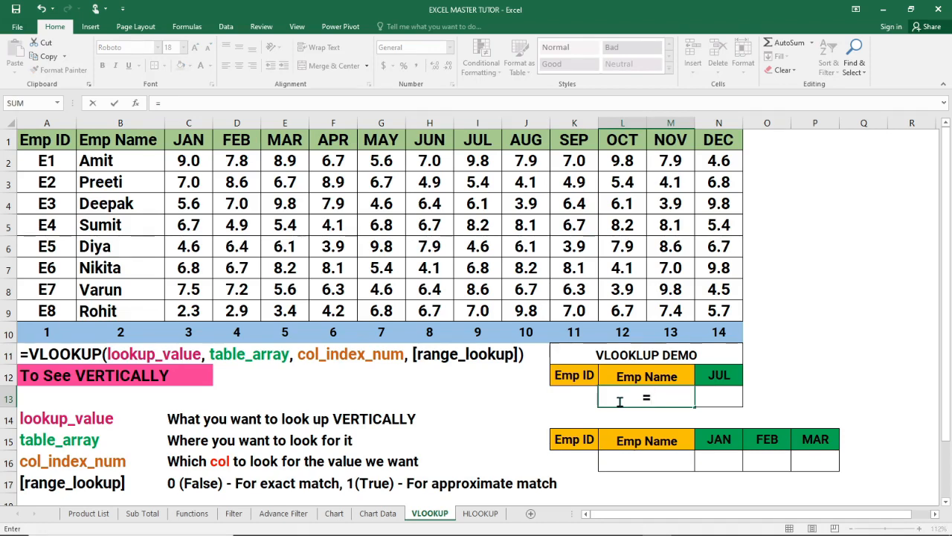
text(V)
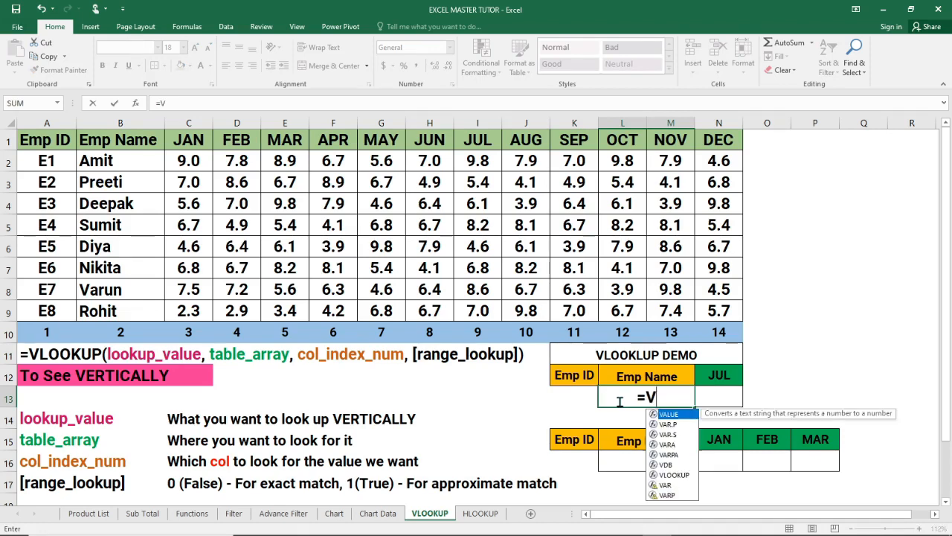
text(LO)
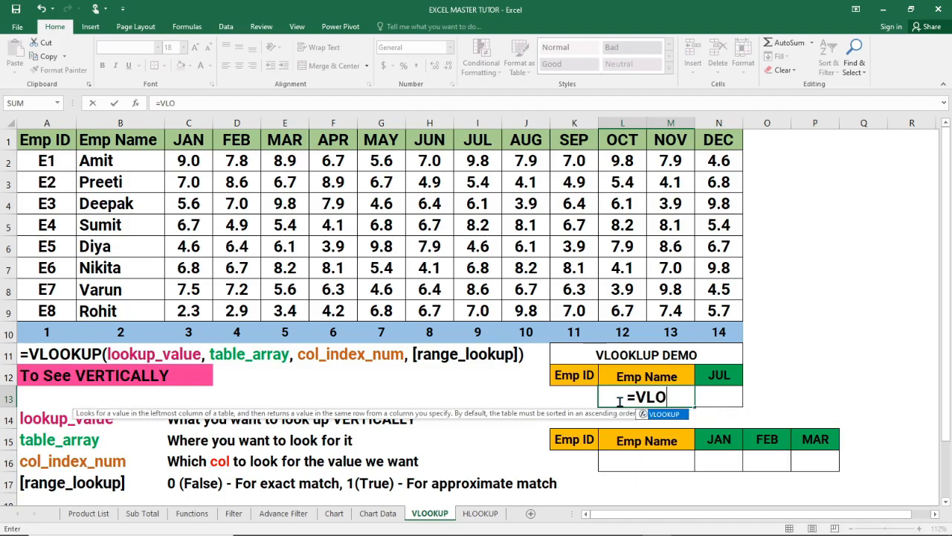
text(OKUP)
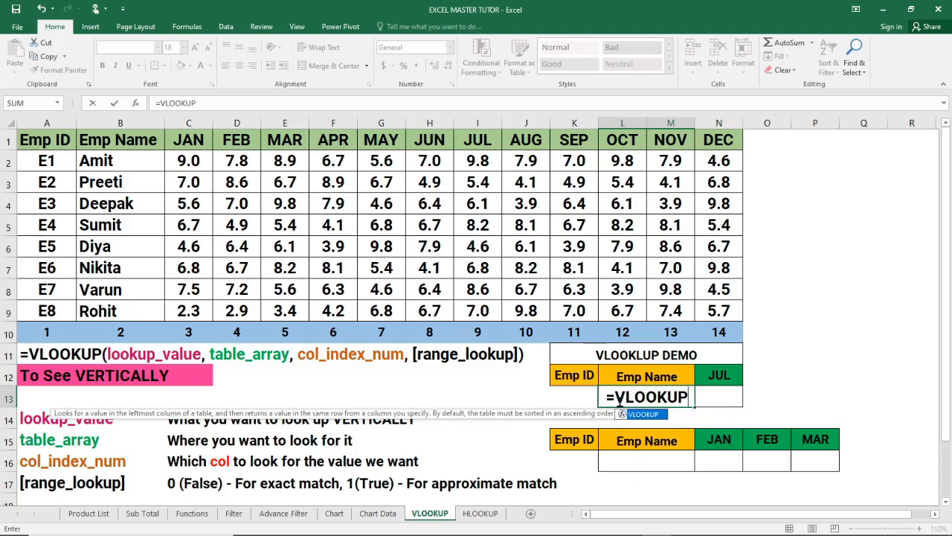
text(()
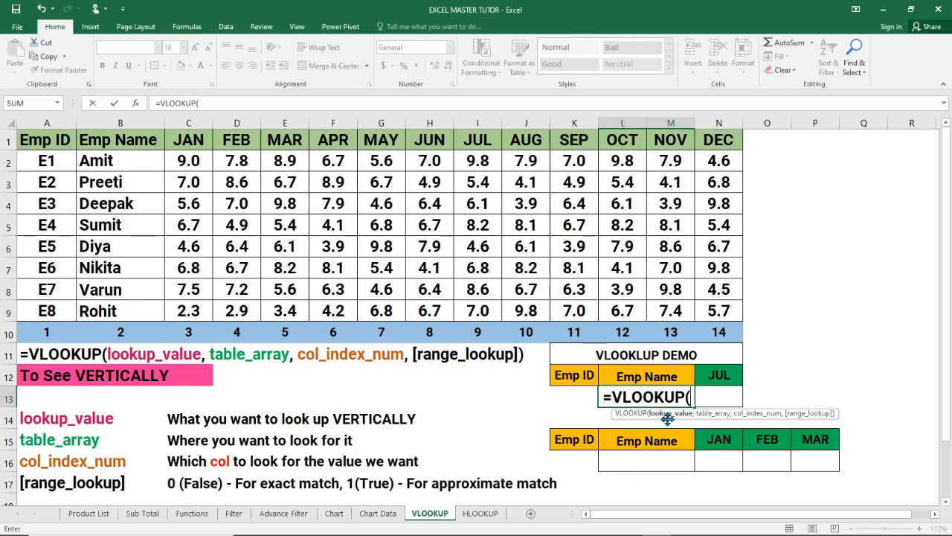
click(574, 399)
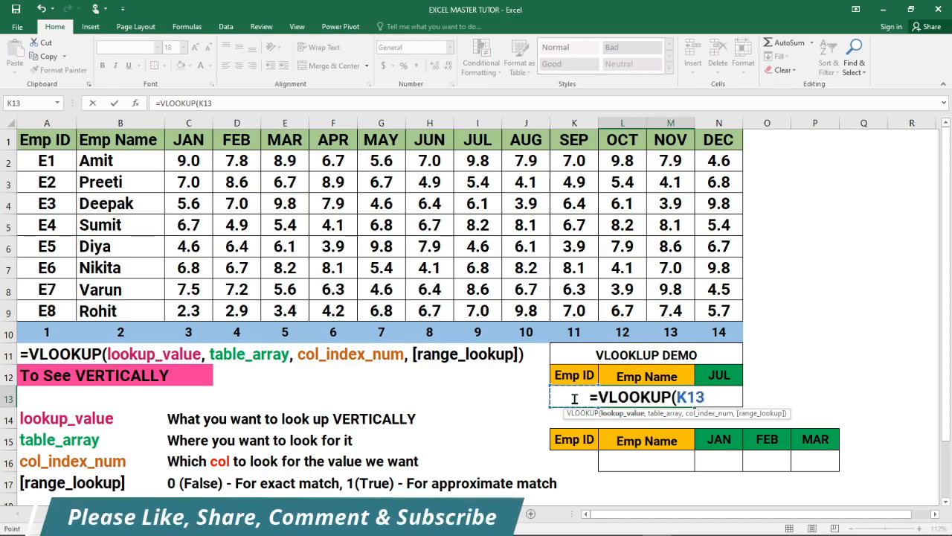
text(,)
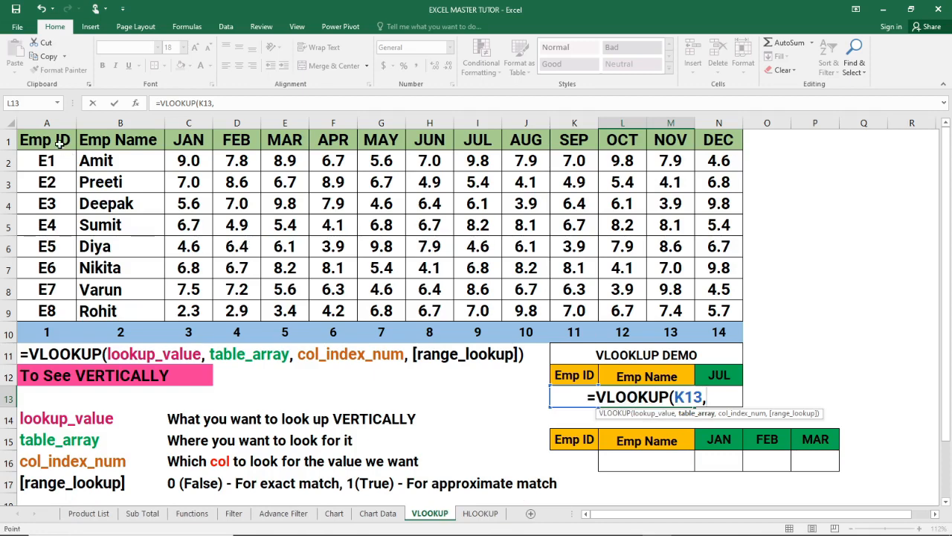
Step: Complete the L13 formula with table array A1:N9, column index 2 and range lookup 0 for an exact match
drag(60, 142, 708, 309)
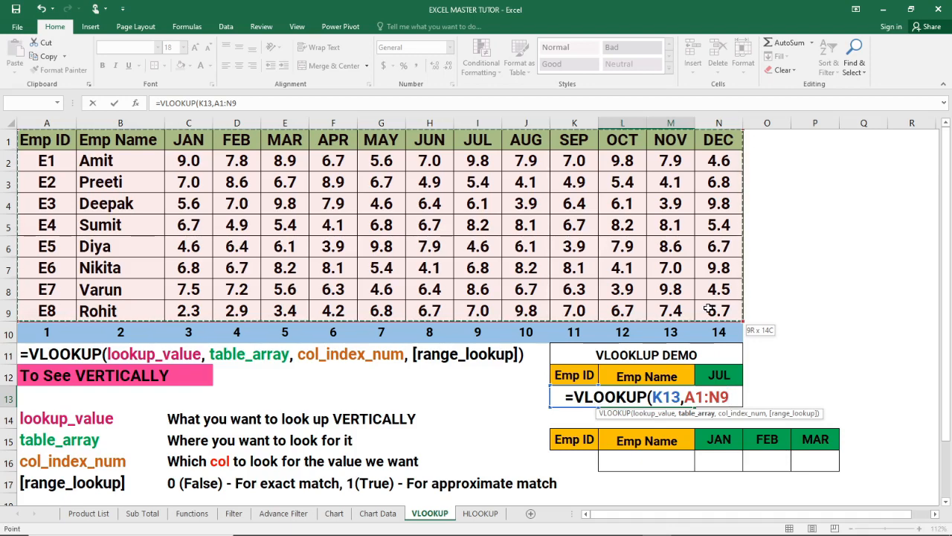
drag(708, 309, 708, 308)
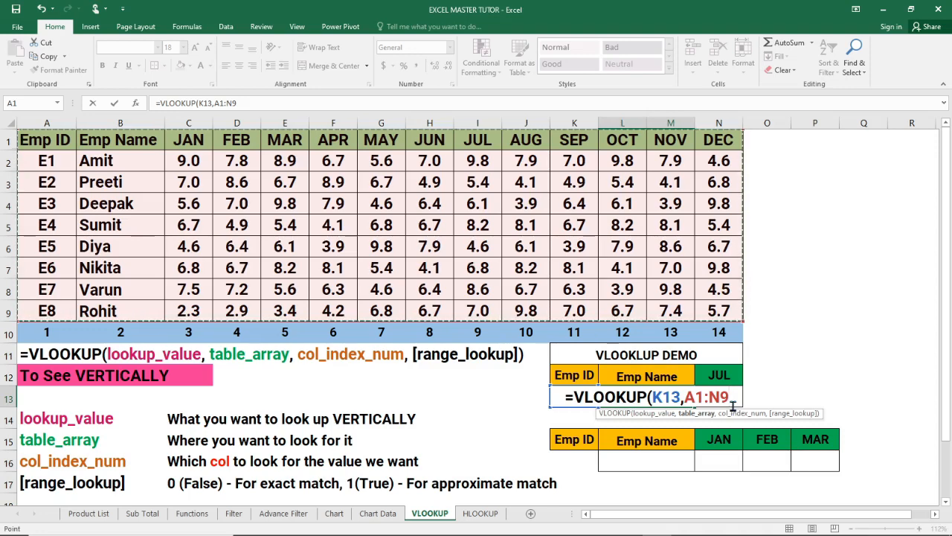
text(,)
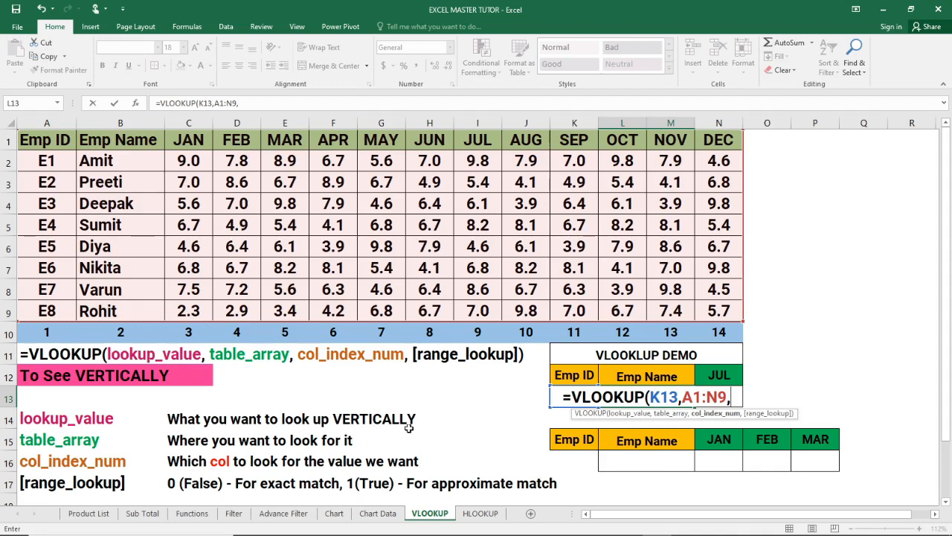
text(2)
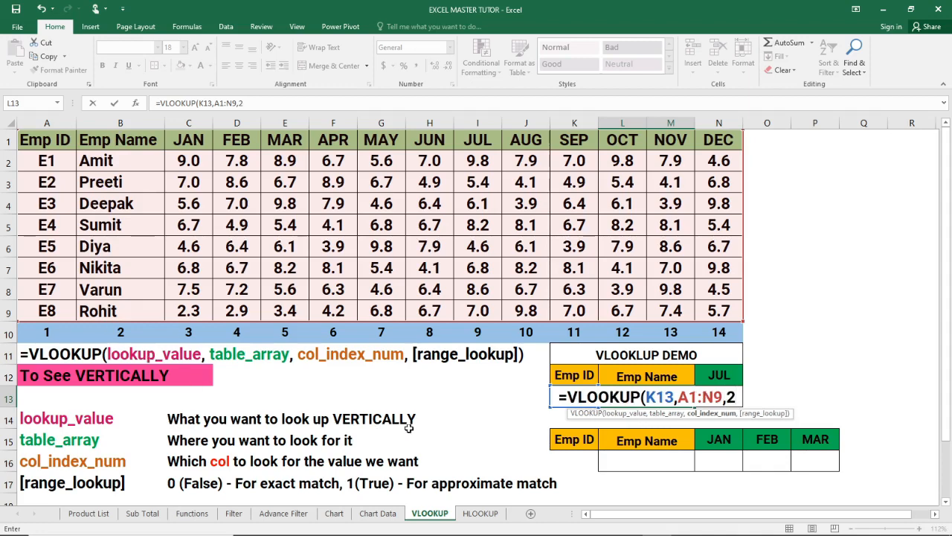
text(,)
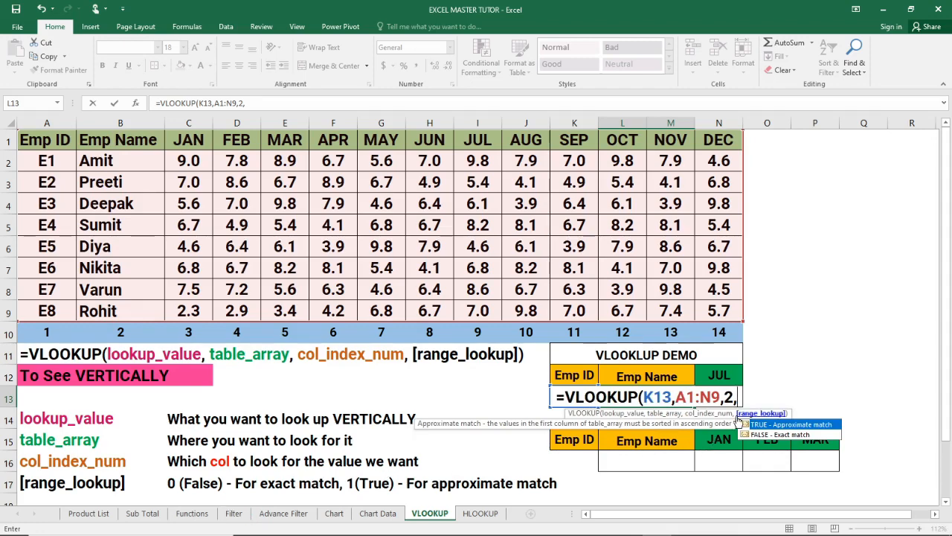
text(0)
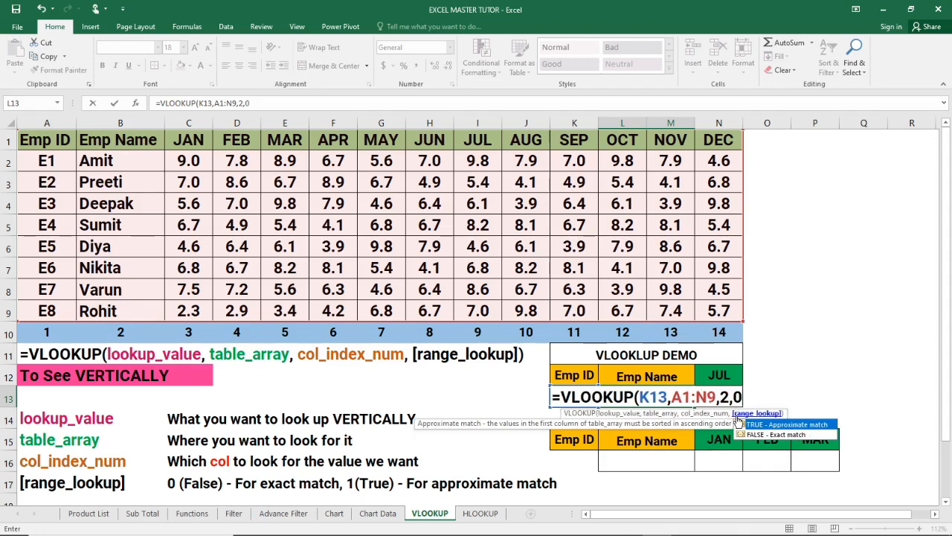
text())
key(Return)
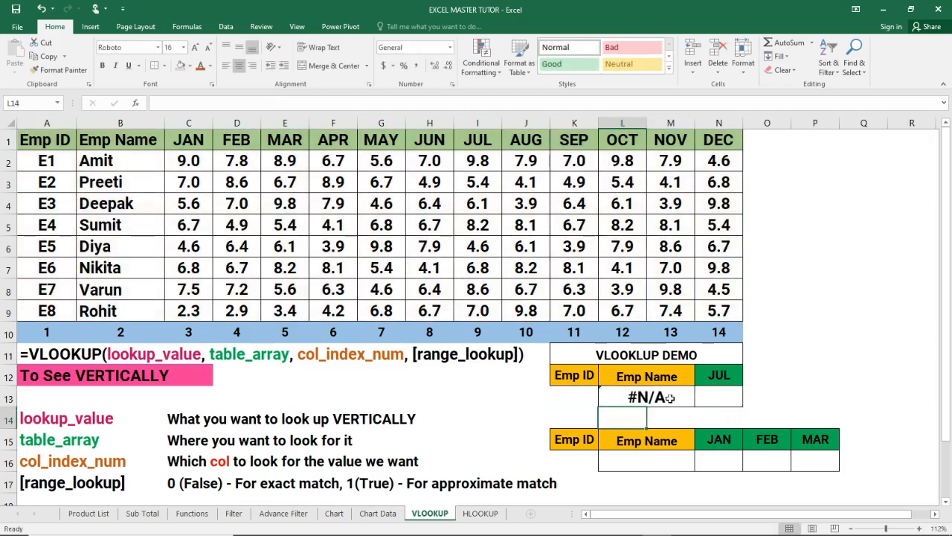
Step: Enter E5 as the first demo's Emp ID in cell K13
click(585, 396)
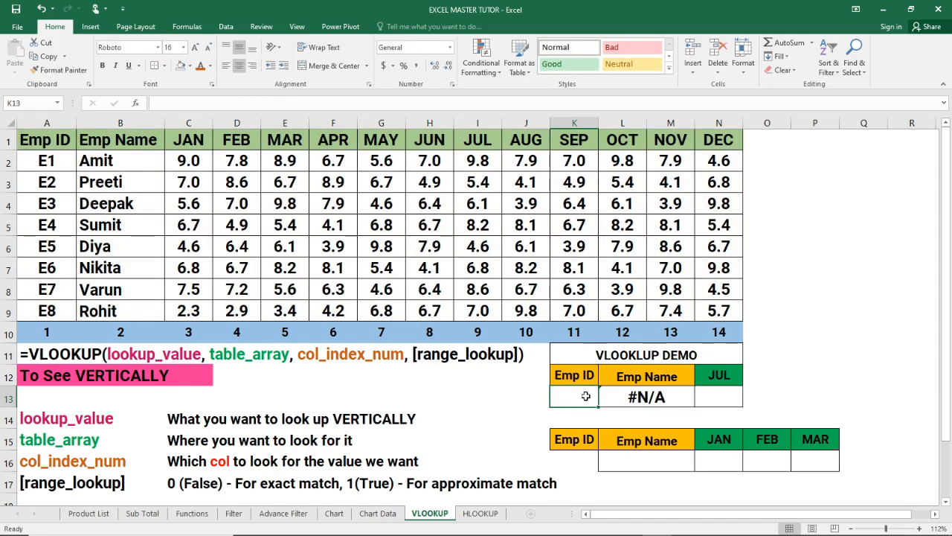
text(E)
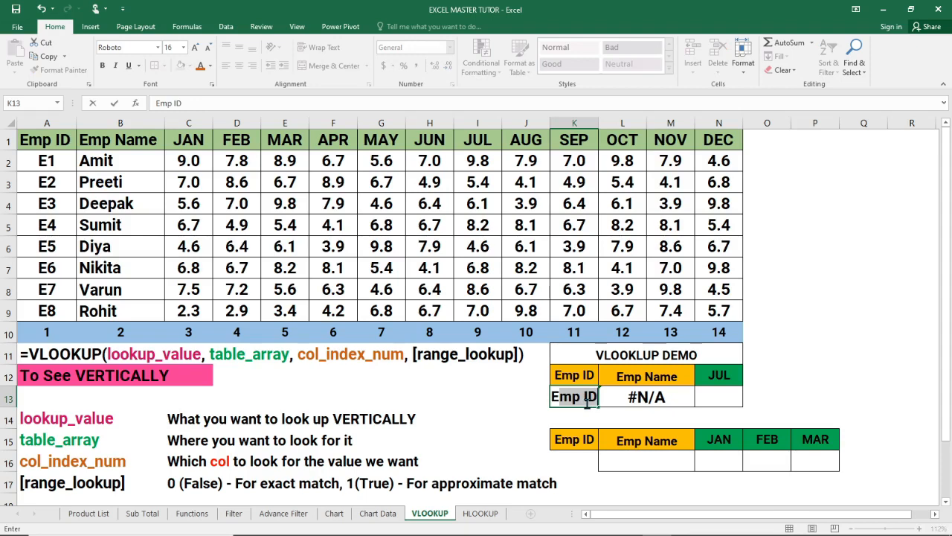
key(BackSpace)
key(BackSpace)
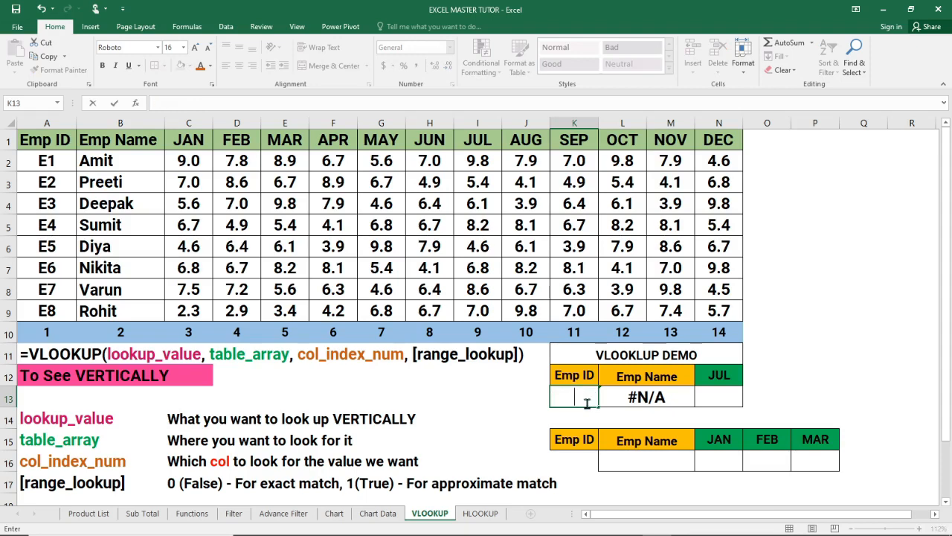
text(E)
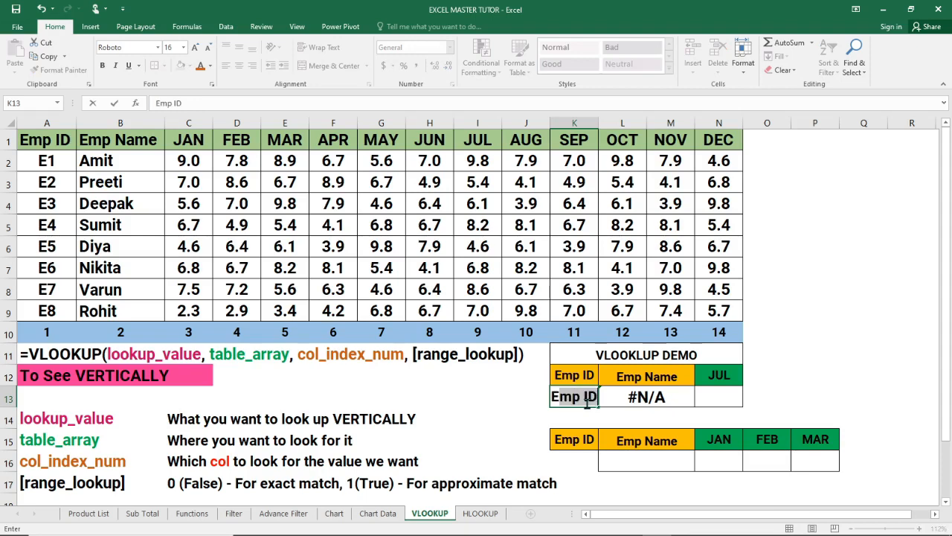
text(5)
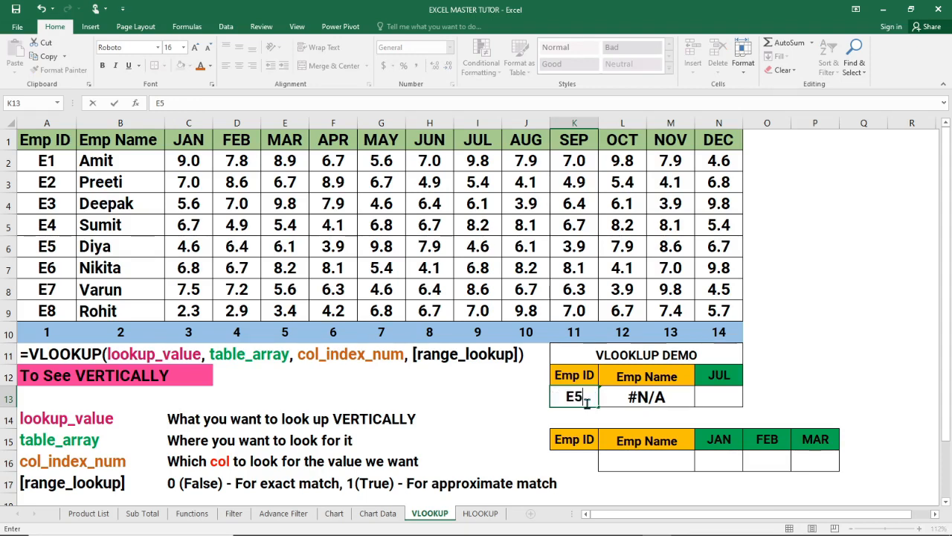
key(Return)
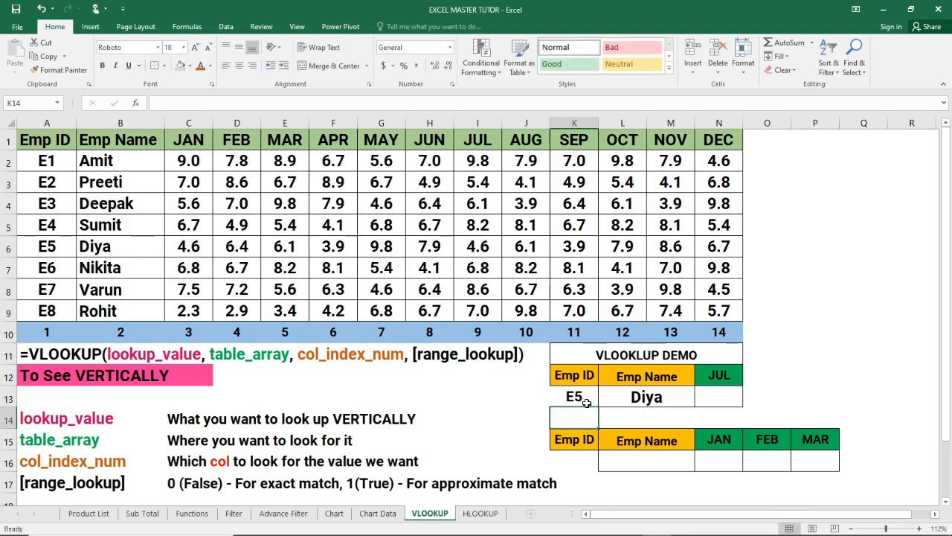
Step: Inspect the Emp Name formula in L13 and compare its result with the E5 record's ID and name in the data table
click(636, 397)
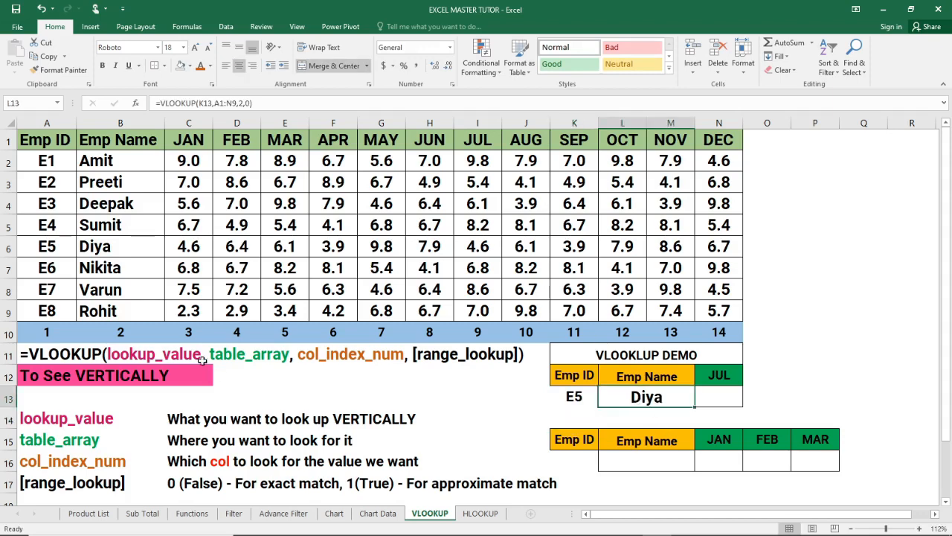
click(53, 250)
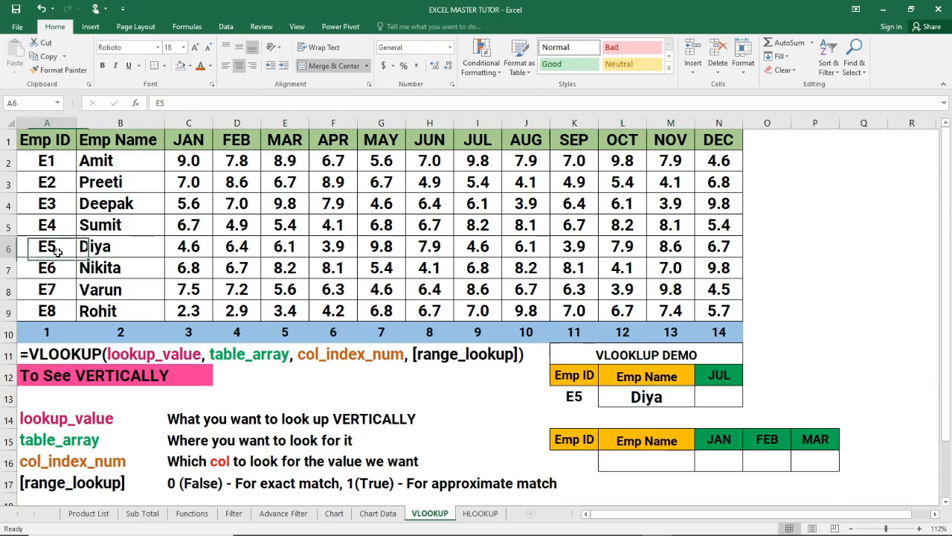
click(96, 247)
drag(45, 246, 124, 246)
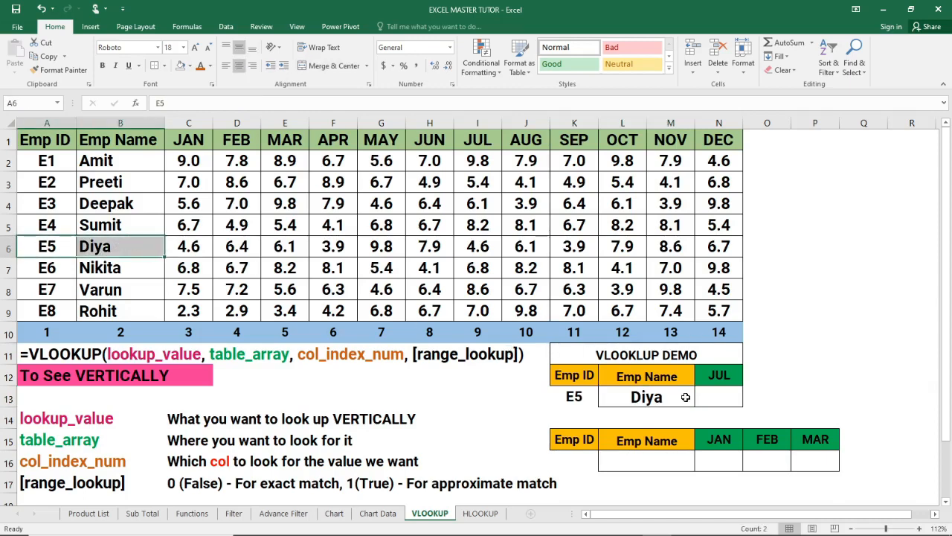
Step: Start a VLOOKUP formula in the first demo's JUL cell N13, using K13 as the lookup value
click(713, 402)
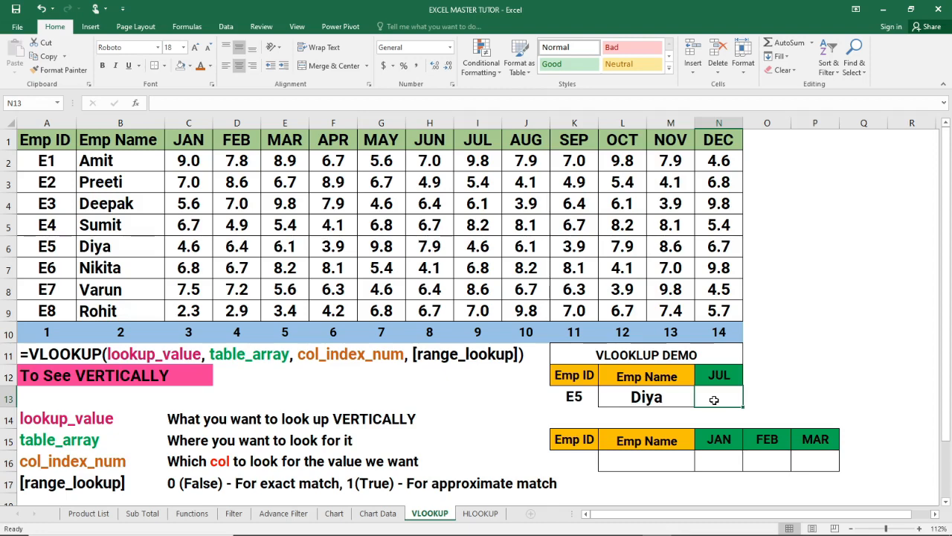
text(=)
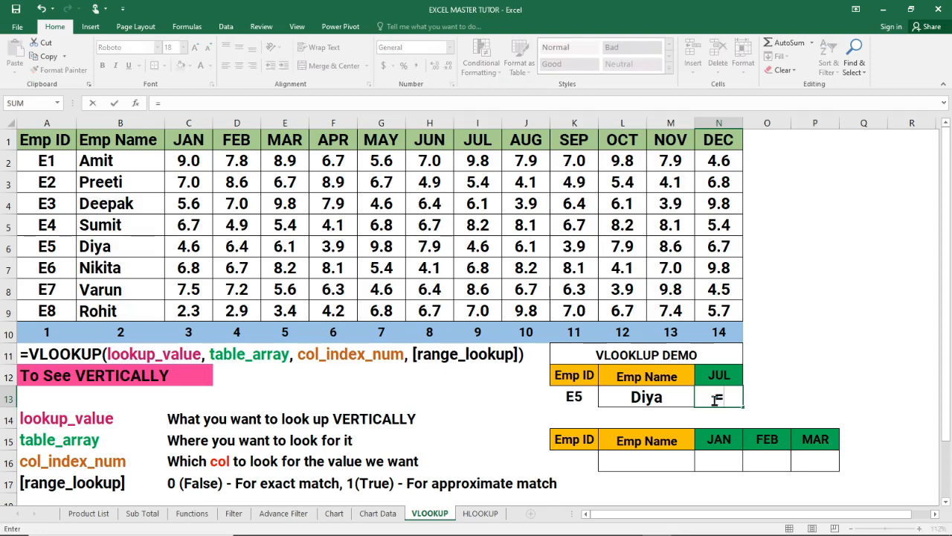
text(VLOO)
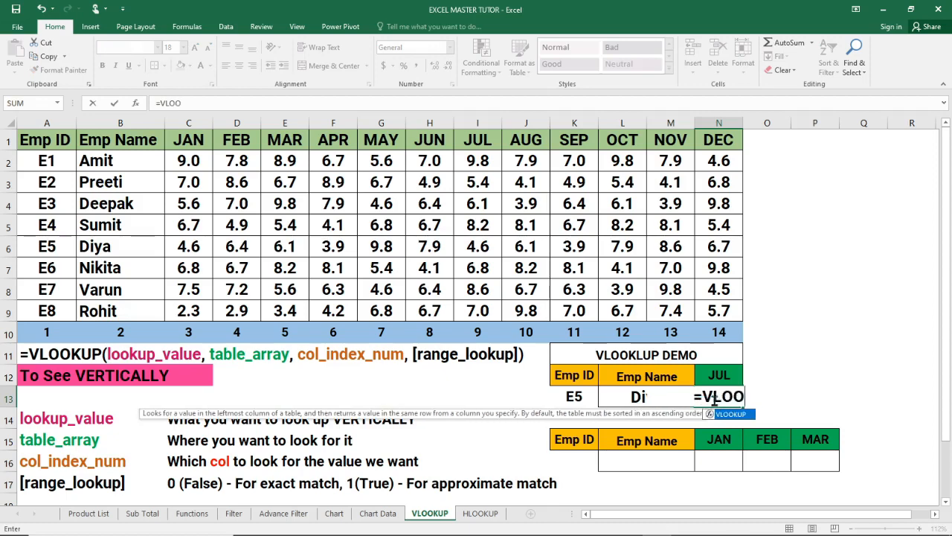
text(KUP)
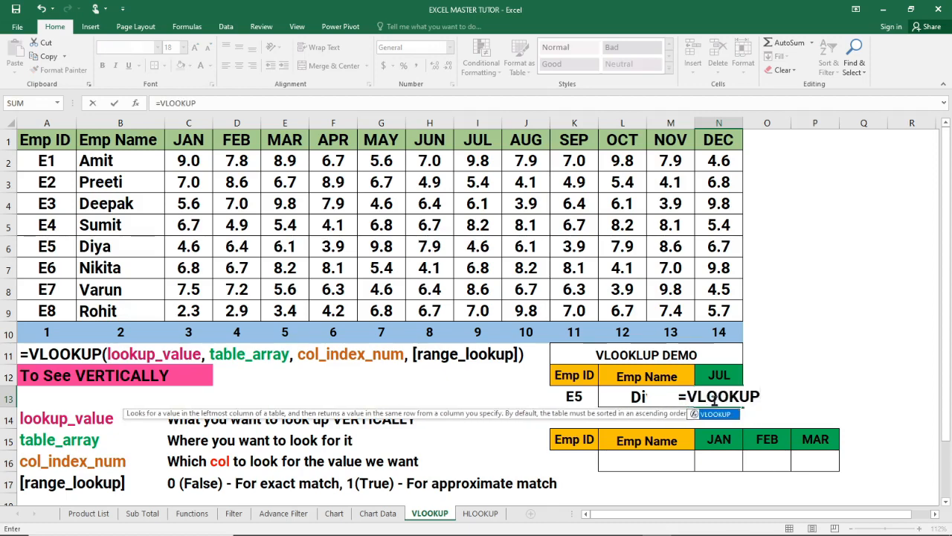
text(()
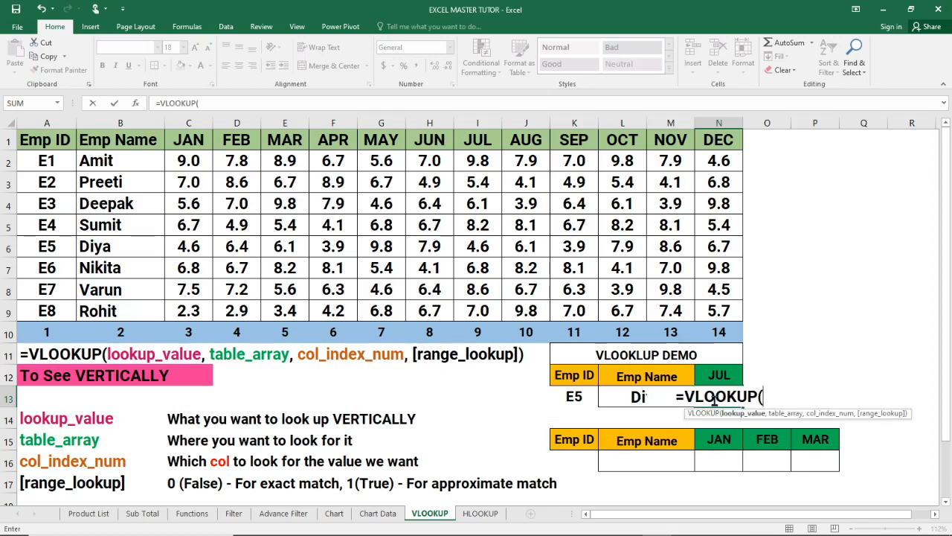
click(581, 400)
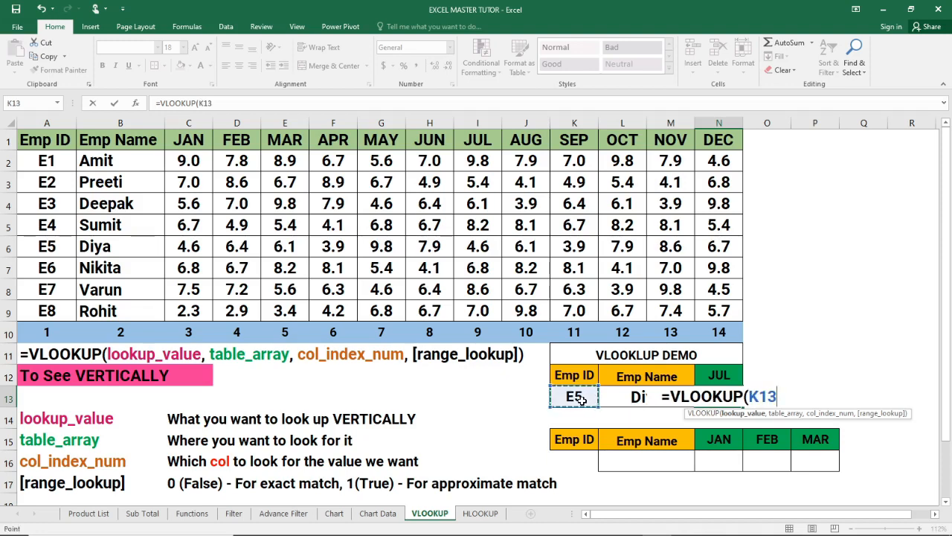
text(,)
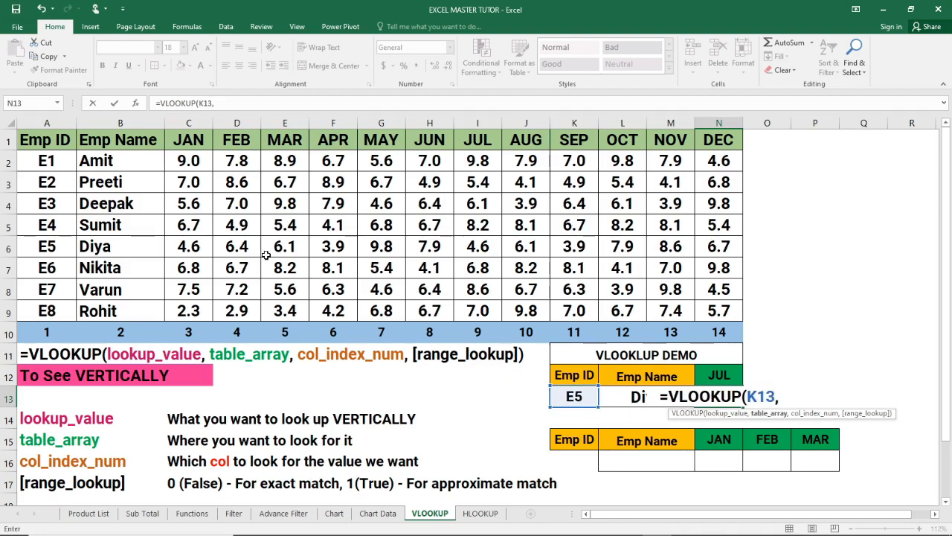
Step: Complete the N13 formula with table array A1:N9, column index 9 and range lookup 0 for an exact match
drag(41, 143, 712, 309)
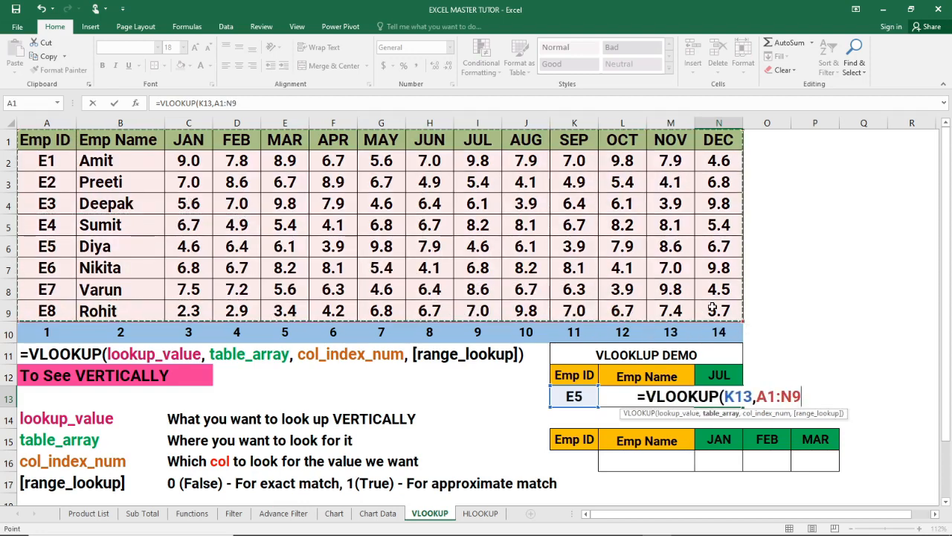
text(,)
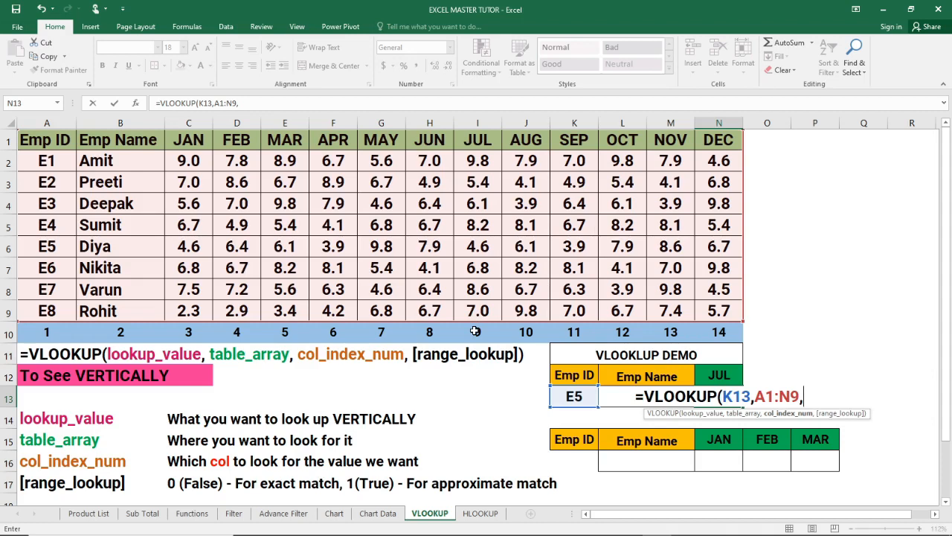
text(9)
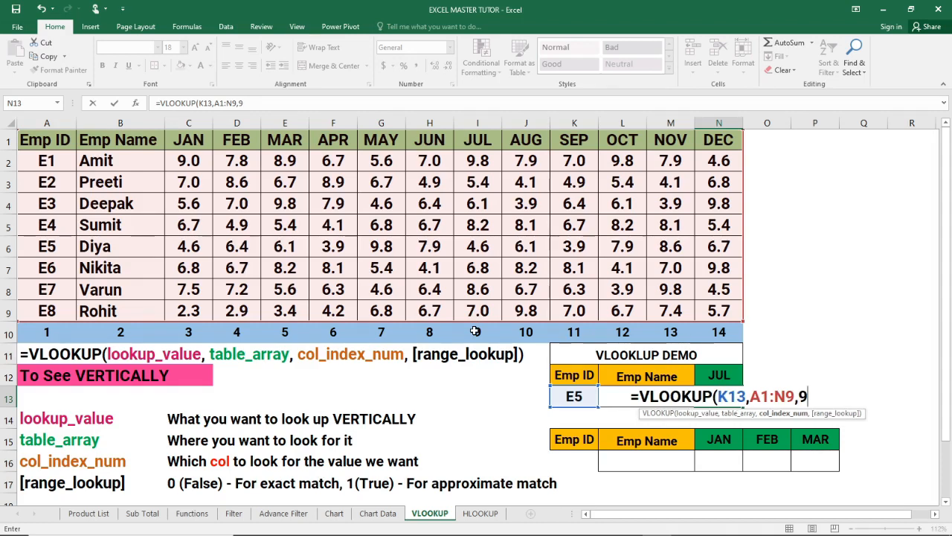
text(,)
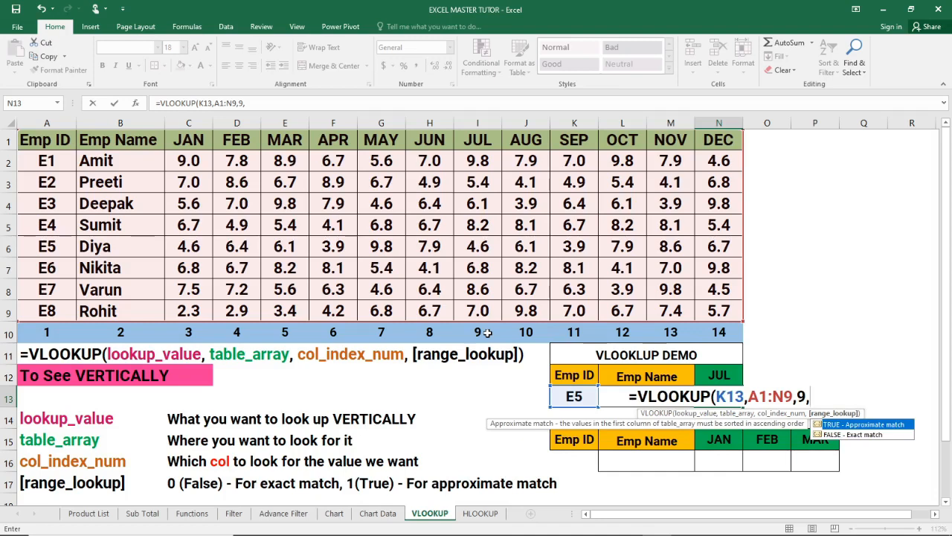
text(0)
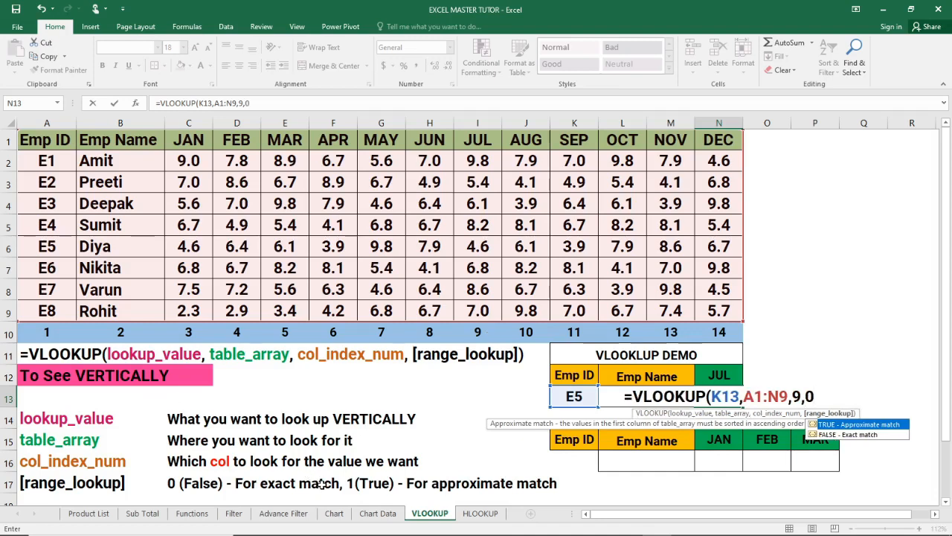
text())
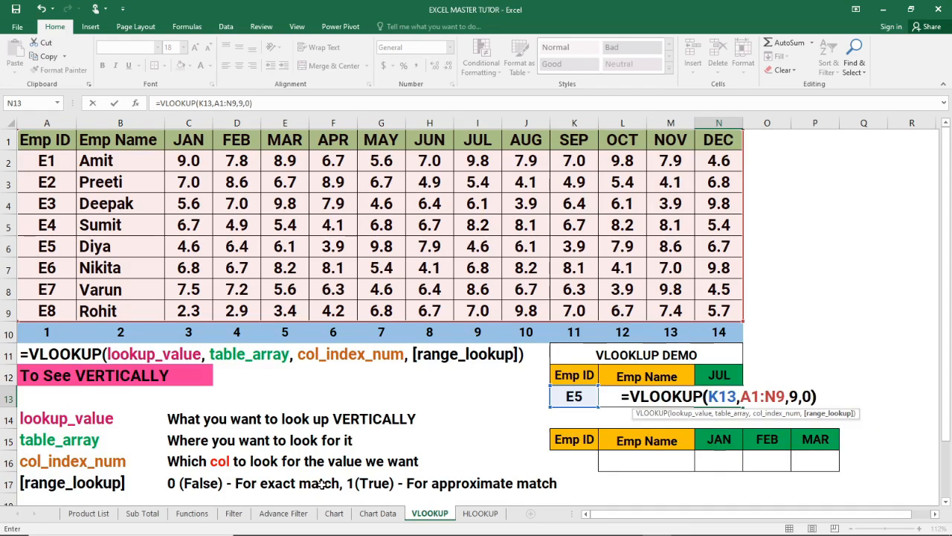
key(Return)
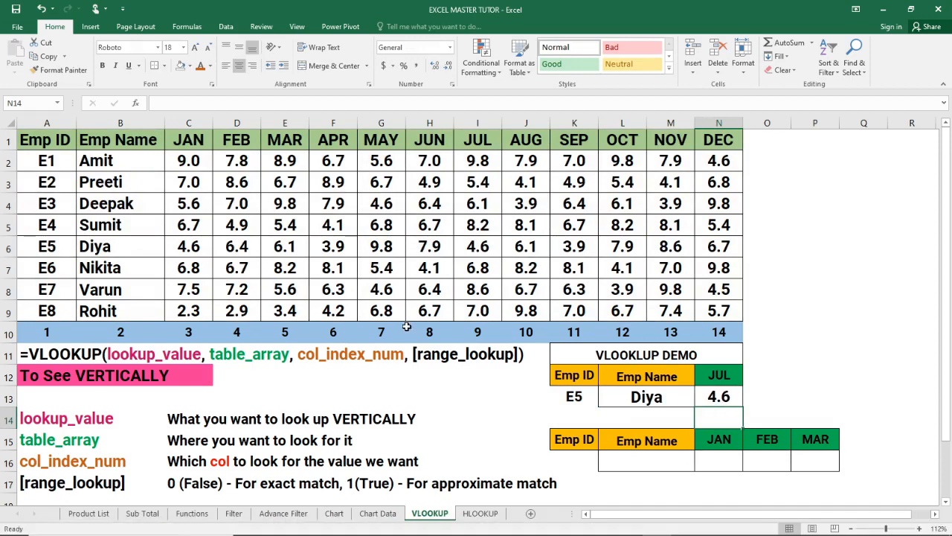
Step: Check the E5 record's row in the data table, and change the first demo's Emp ID in K13 to E7
click(47, 249)
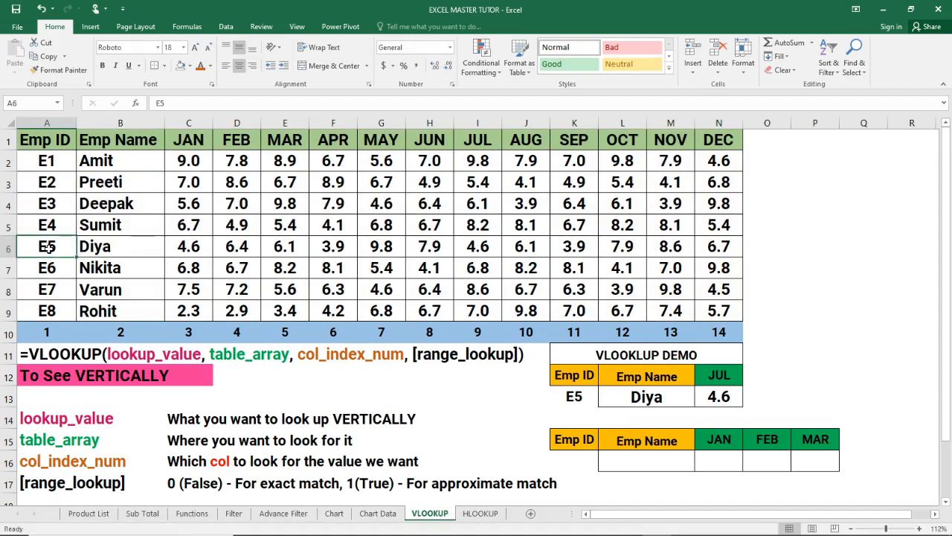
click(10, 248)
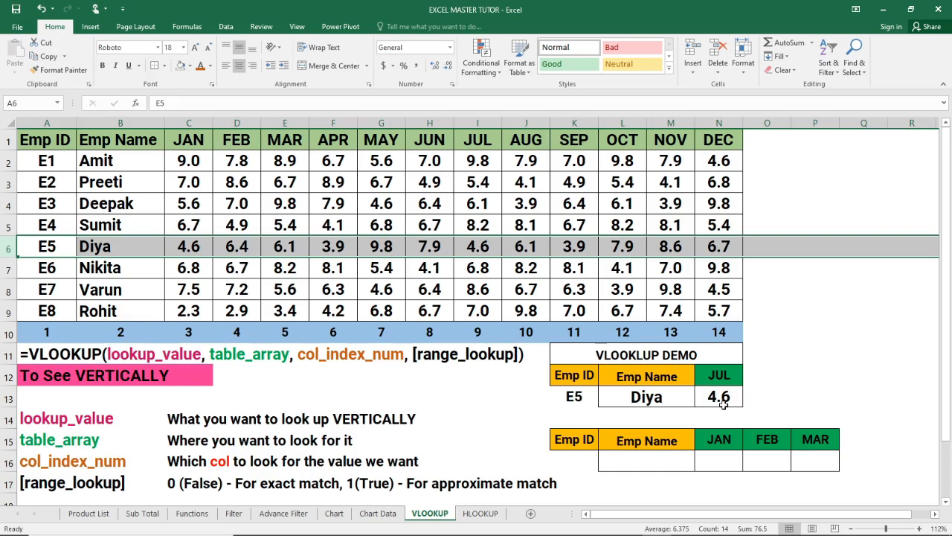
click(572, 405)
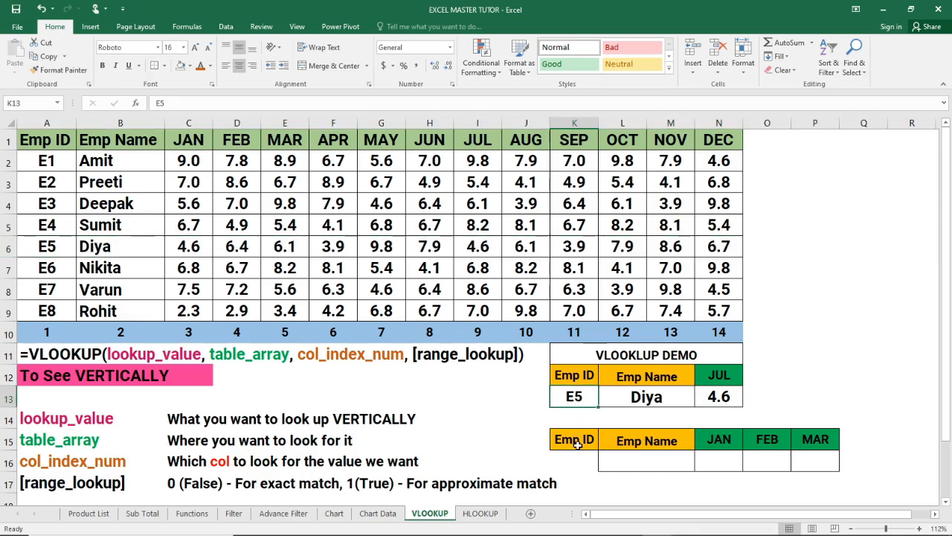
text(E)
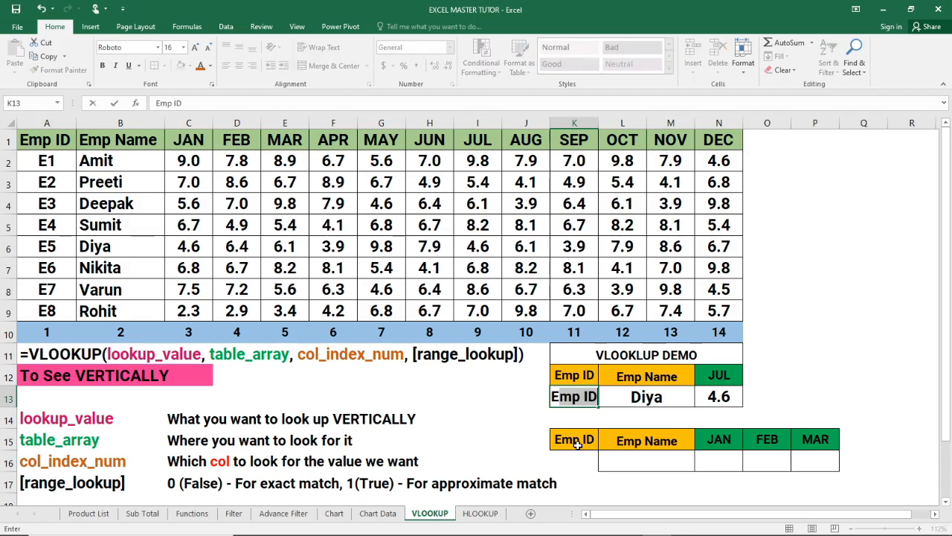
text(7)
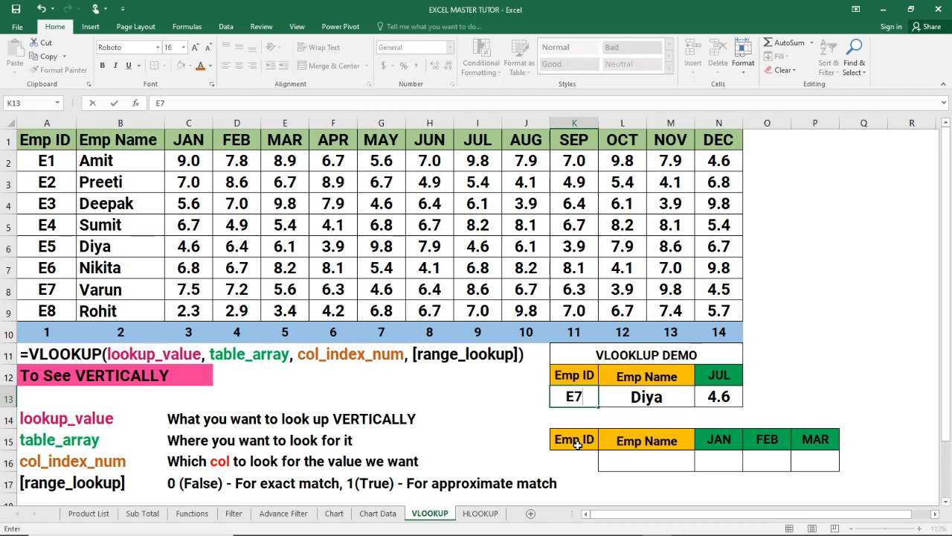
key(Return)
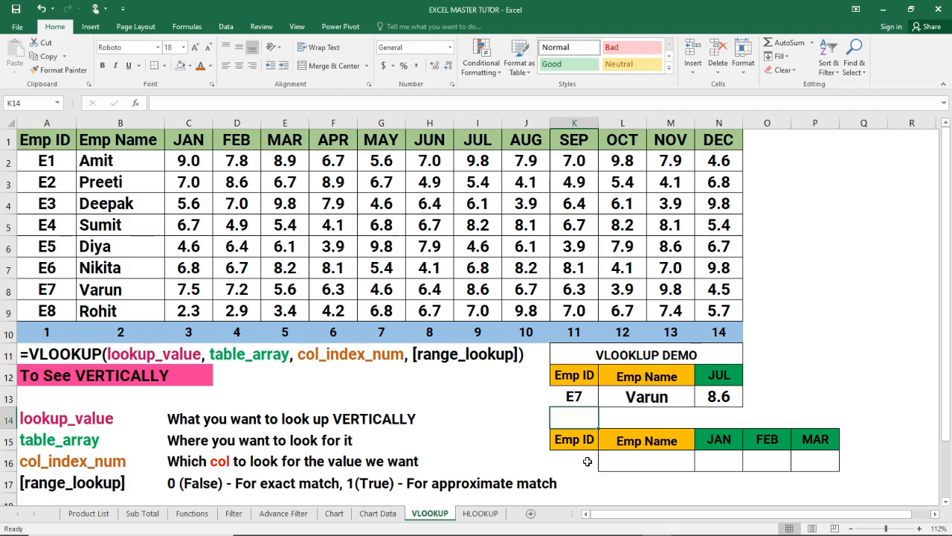
Step: Try the second demo's Emp ID list in K16 by choosing E6, and clear the entry again
click(587, 462)
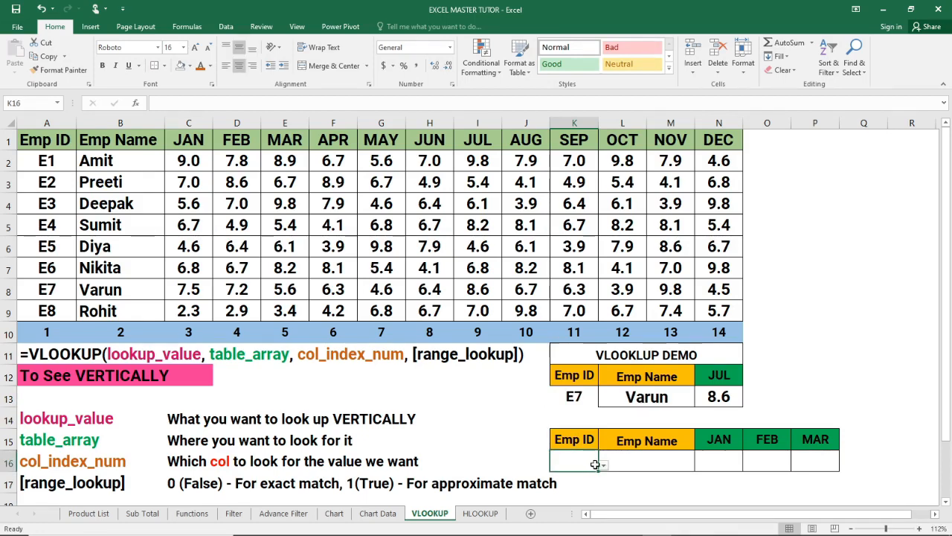
click(603, 467)
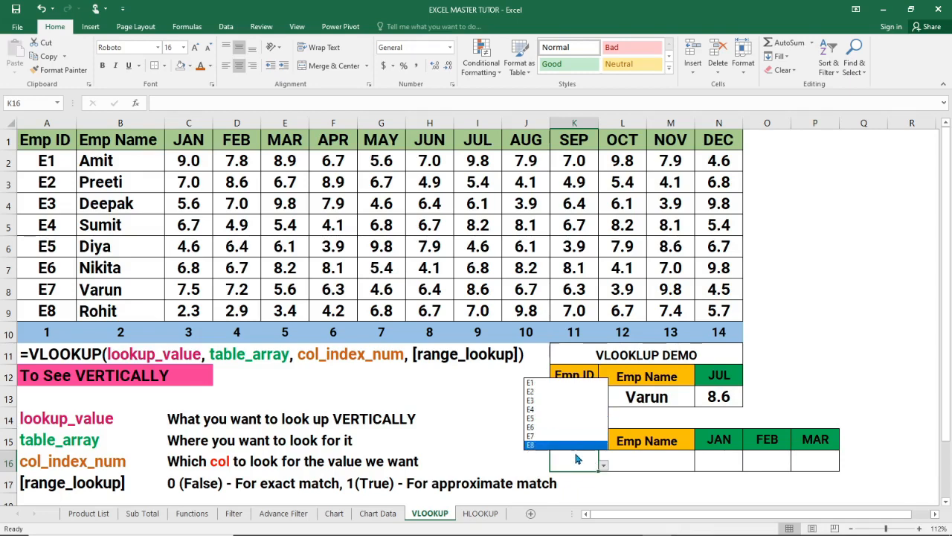
click(563, 428)
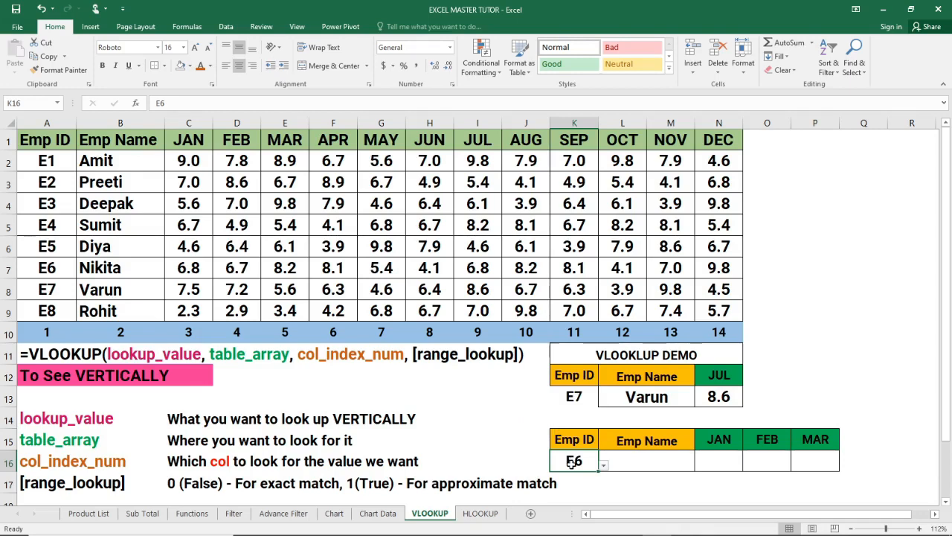
key(Delete)
Step: Clear the second demo's Emp ID cell K16, removing its entry and existing drop-down list
click(672, 463)
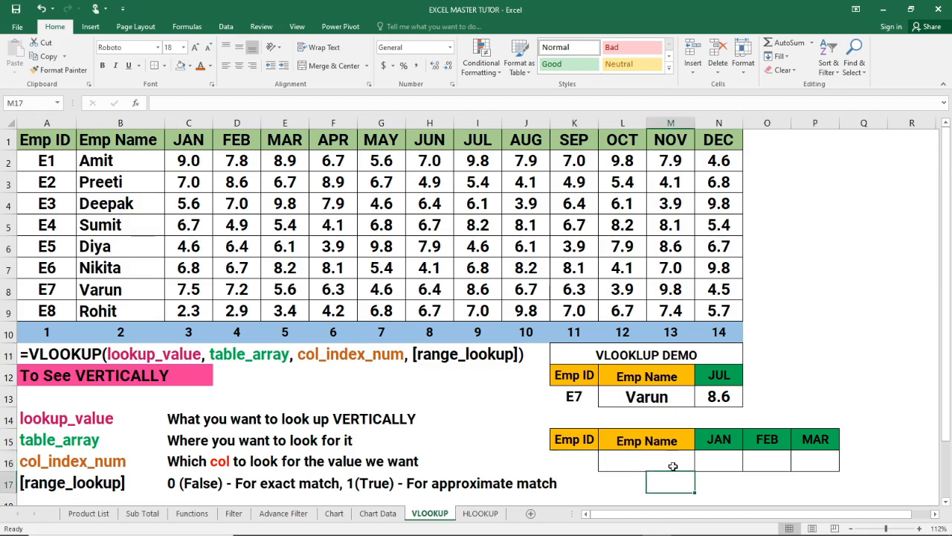
drag(693, 470, 592, 459)
click(572, 473)
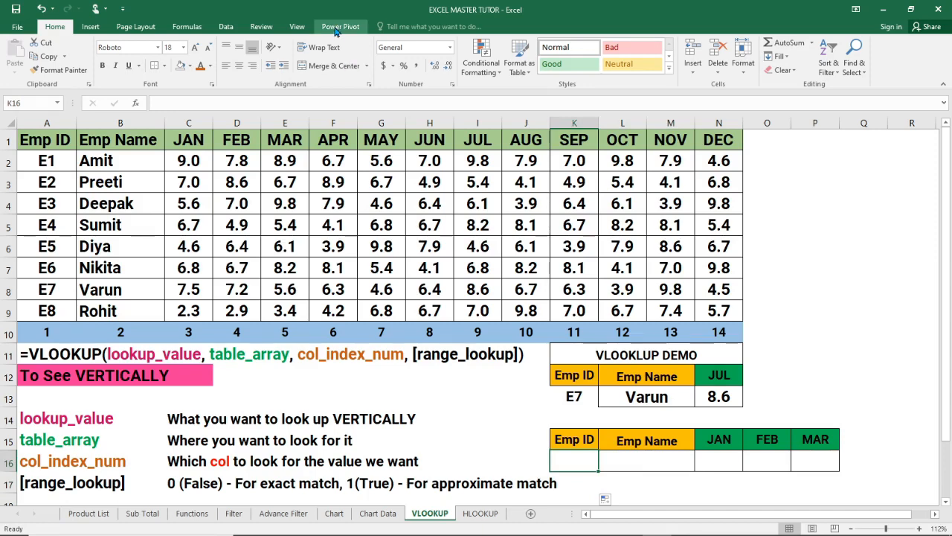
Step: Add a List data validation to K16 with source =$A$2:$A$9, and choose E1 from the drop-down
click(230, 26)
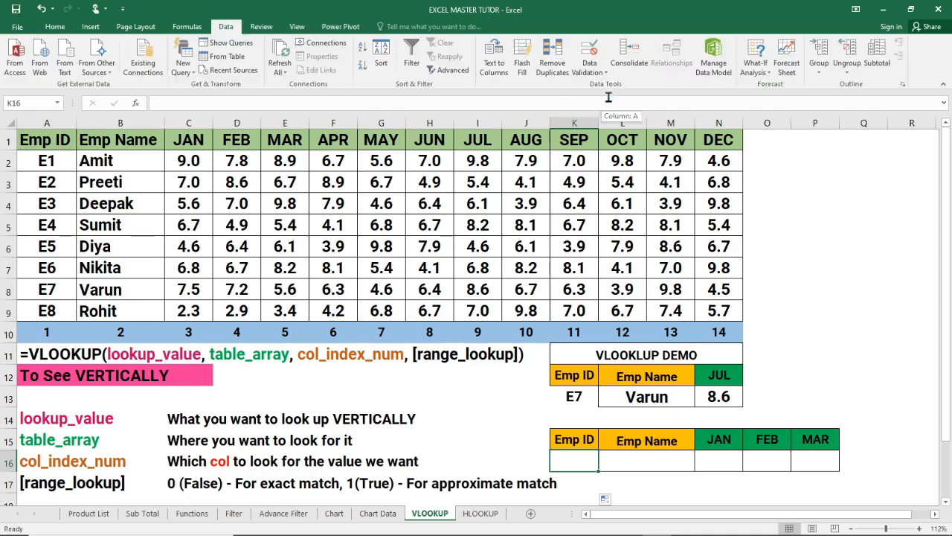
click(593, 73)
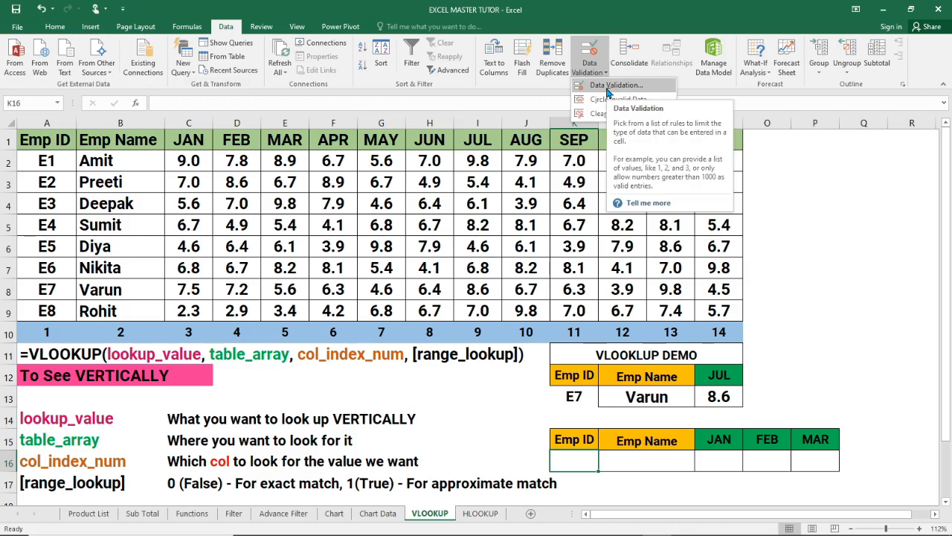
click(608, 89)
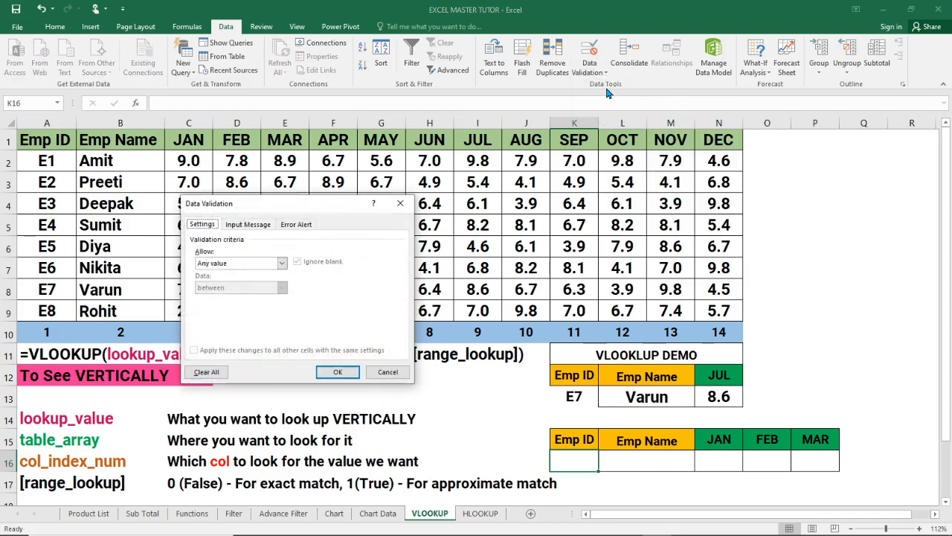
click(231, 264)
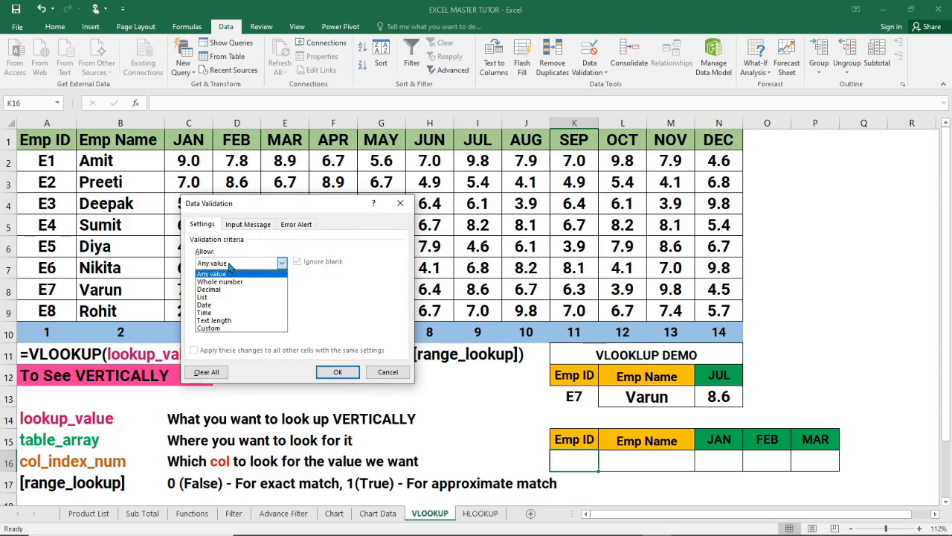
click(211, 299)
click(210, 312)
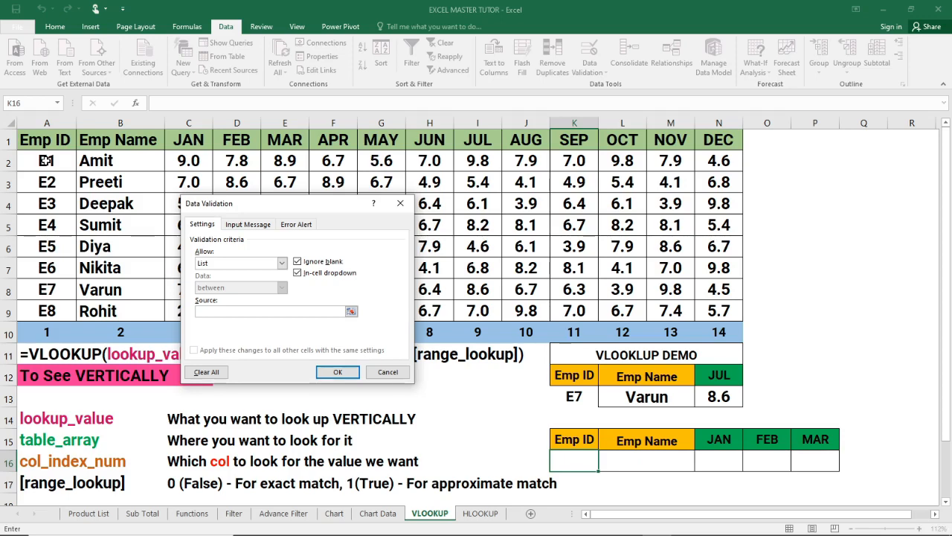
drag(46, 161, 52, 311)
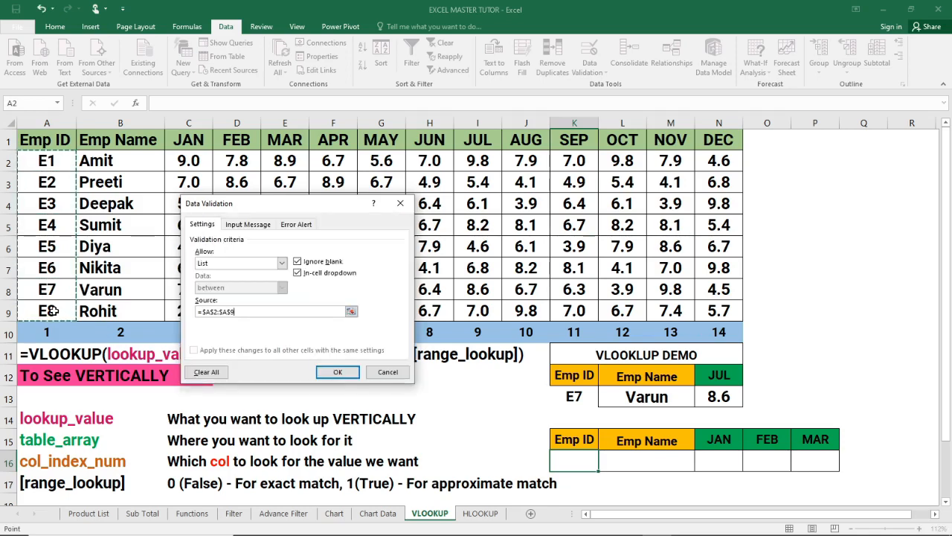
click(337, 372)
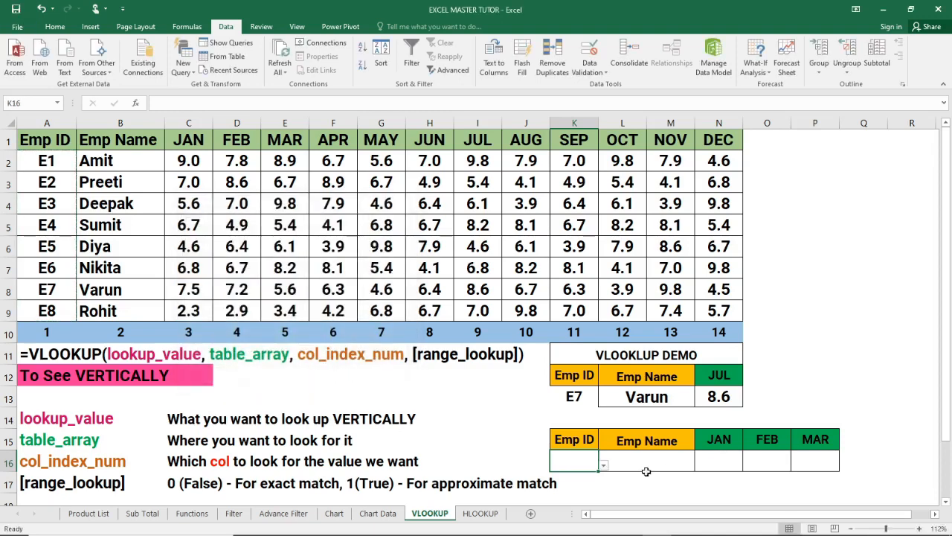
click(604, 466)
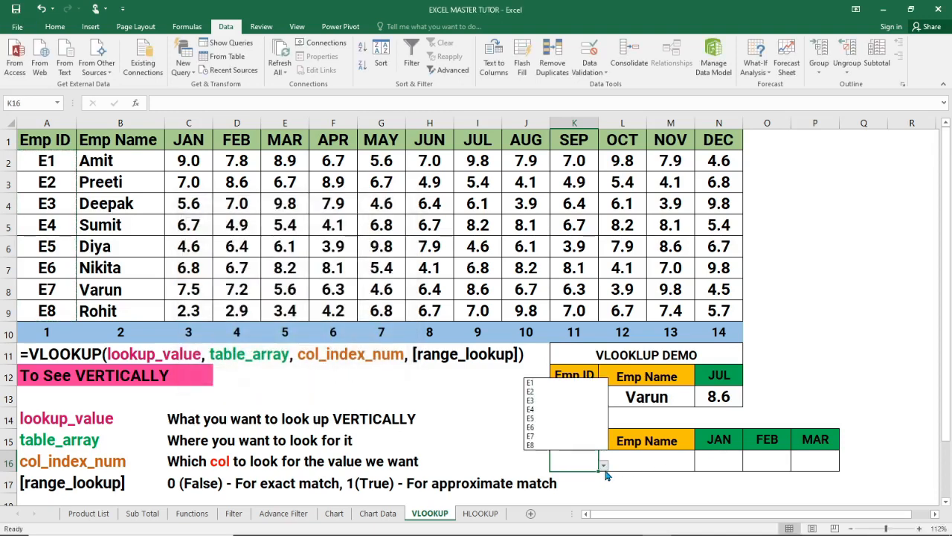
click(539, 383)
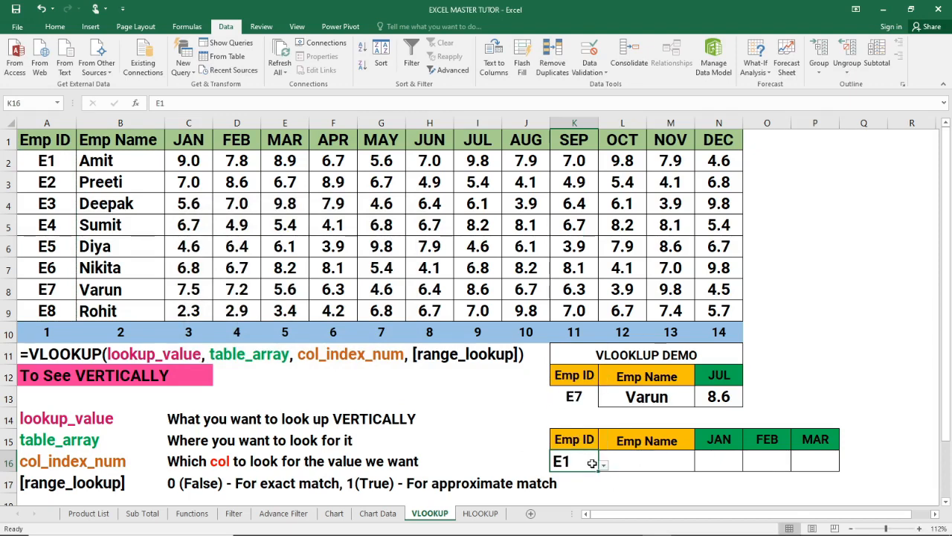
Step: Start a VLOOKUP formula in the second demo's Emp Name cell L16, using K16 as the lookup value
click(649, 465)
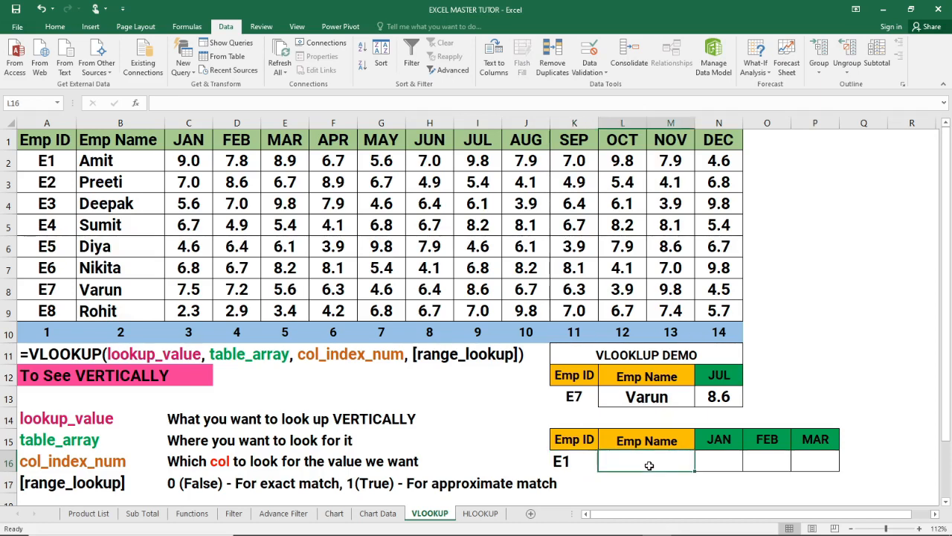
text(=)
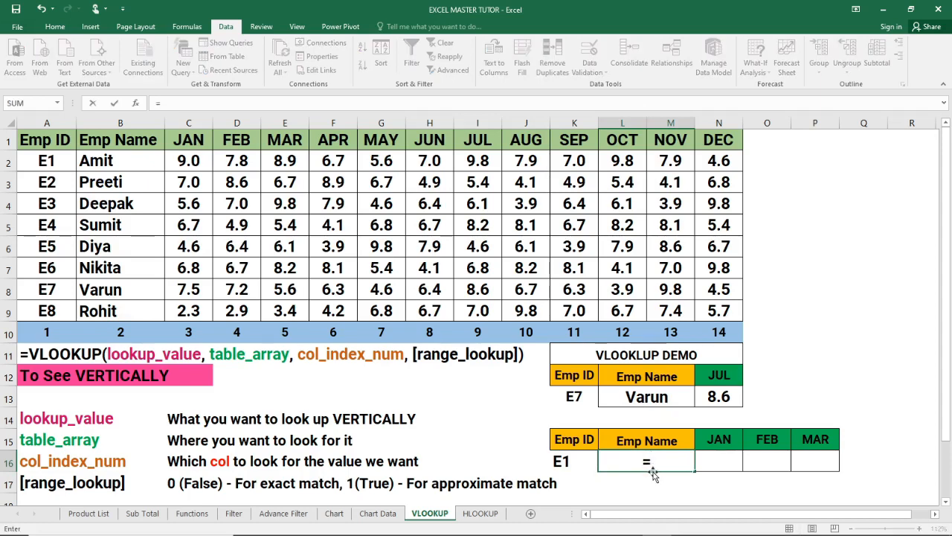
text(V)
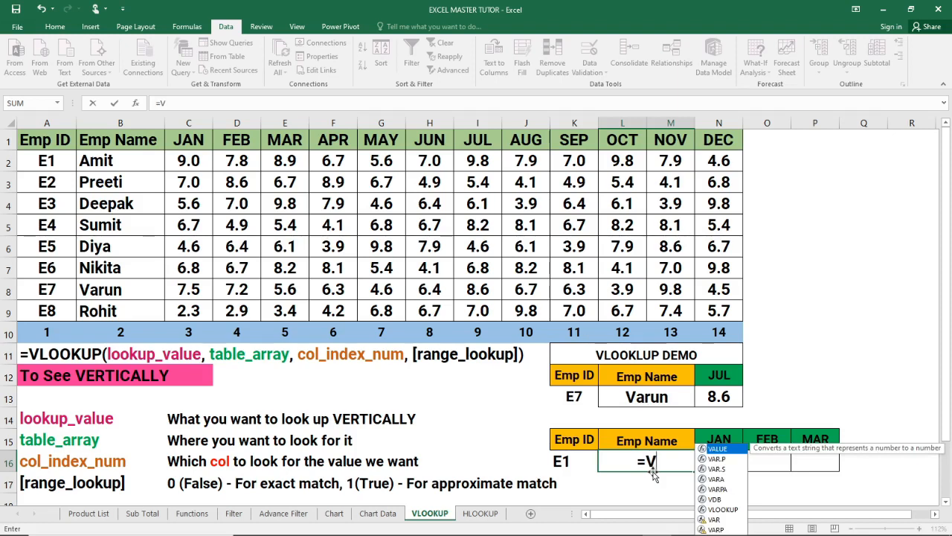
text(LOOKUP)
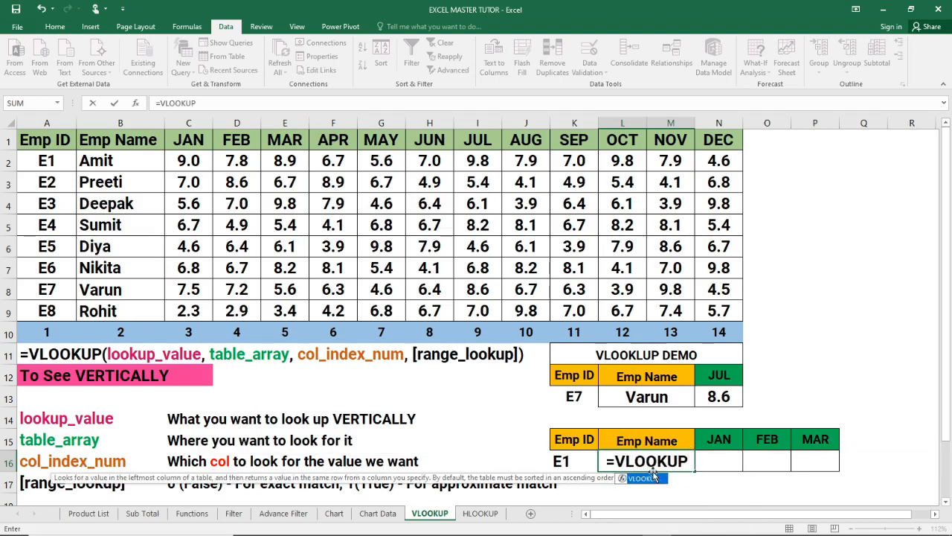
text(()
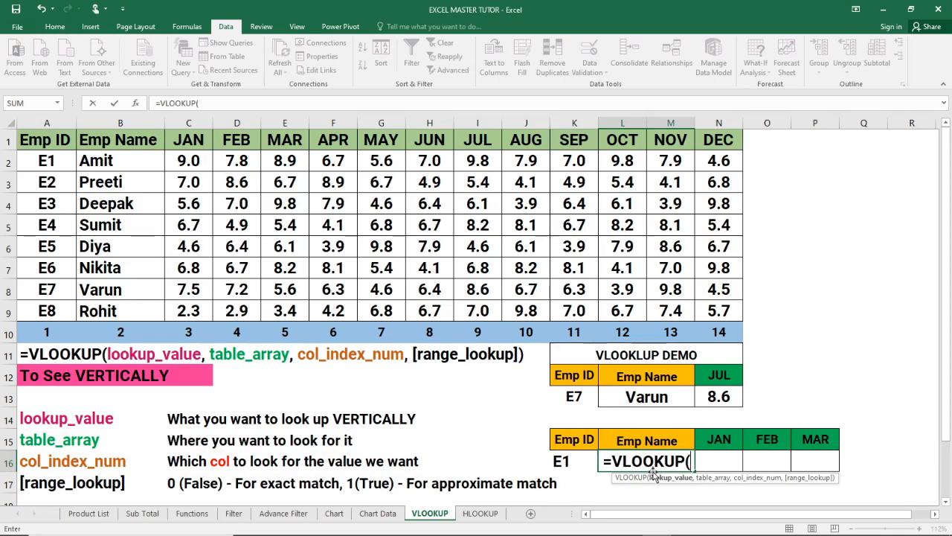
click(565, 464)
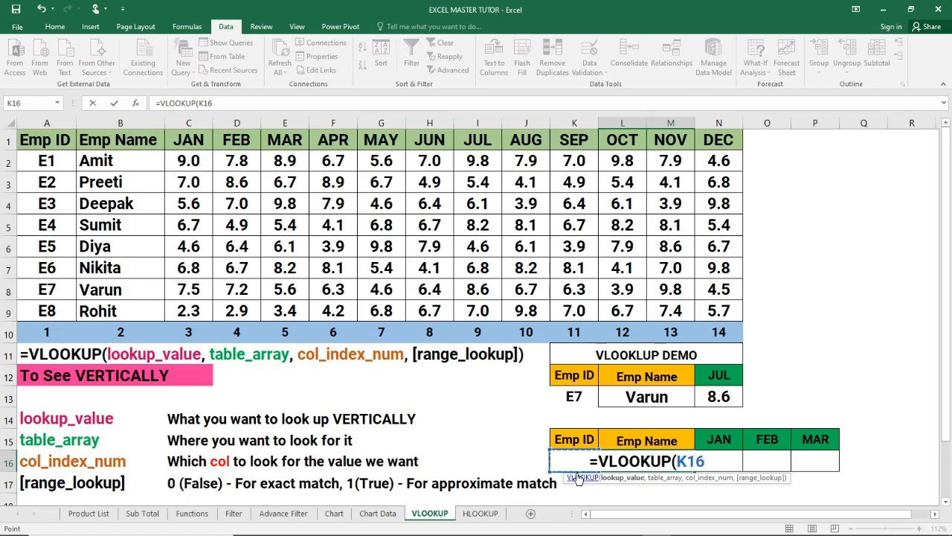
text(,)
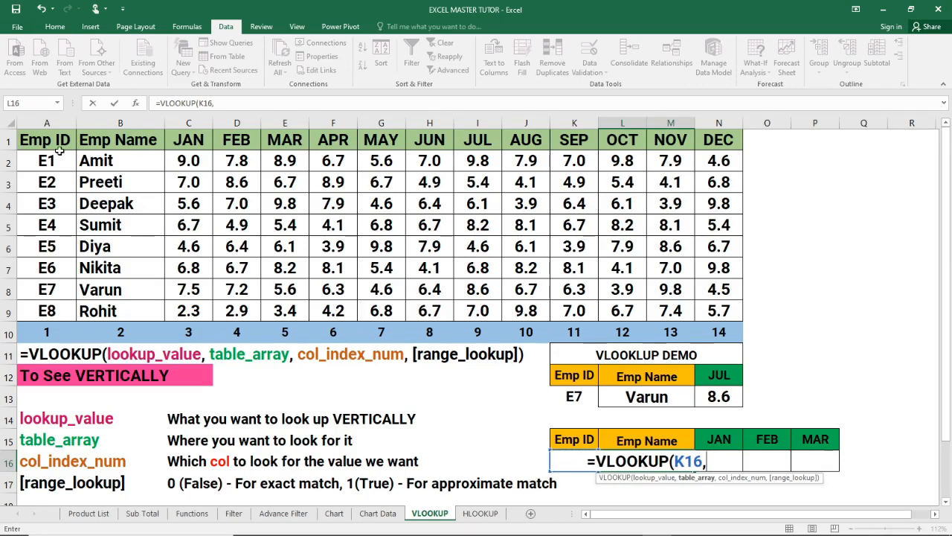
Step: Complete the L16 formula with table array A1:N9, column index 2 and range lookup 0 for an exact match
drag(55, 148, 713, 309)
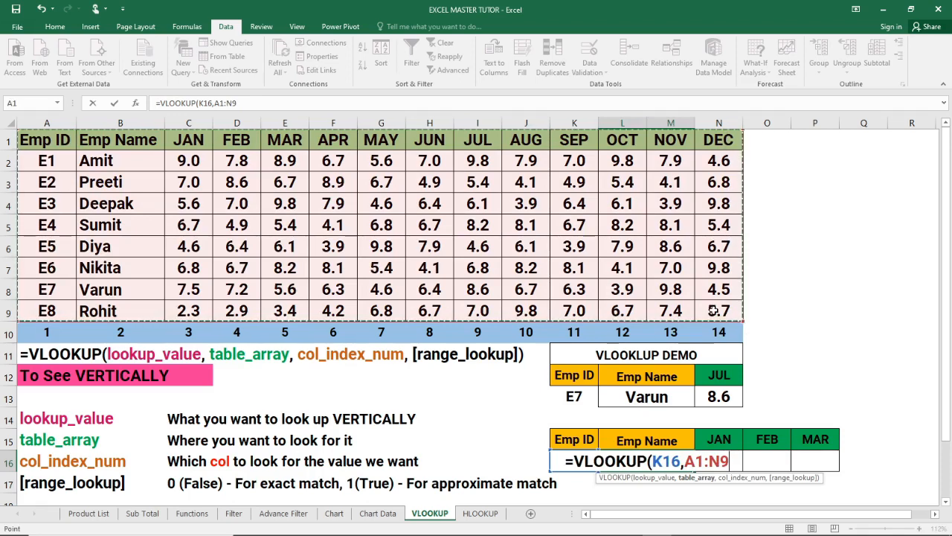
text(,)
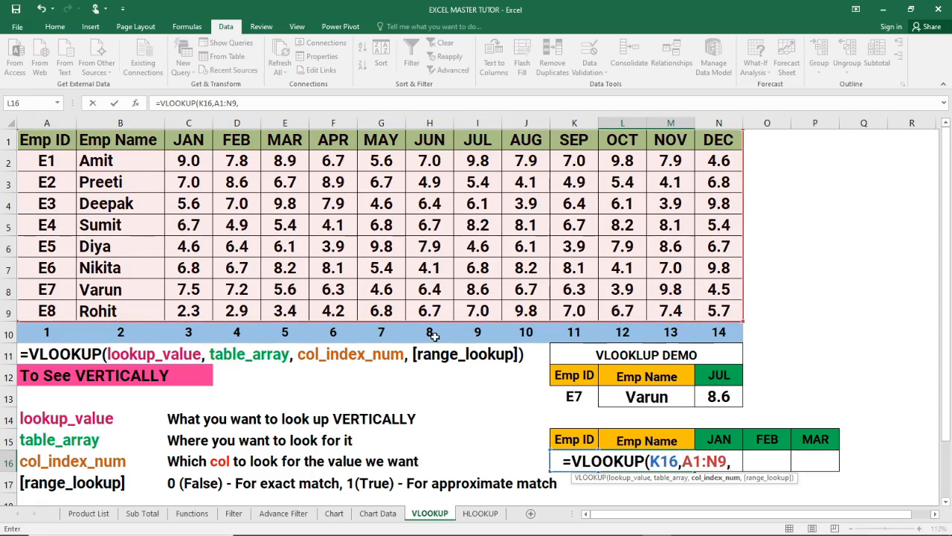
text(2)
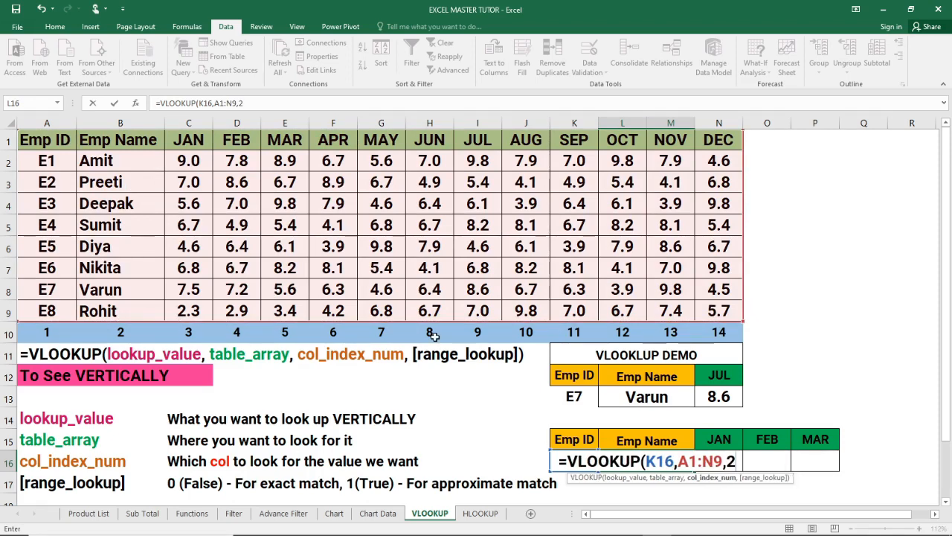
text(,0)
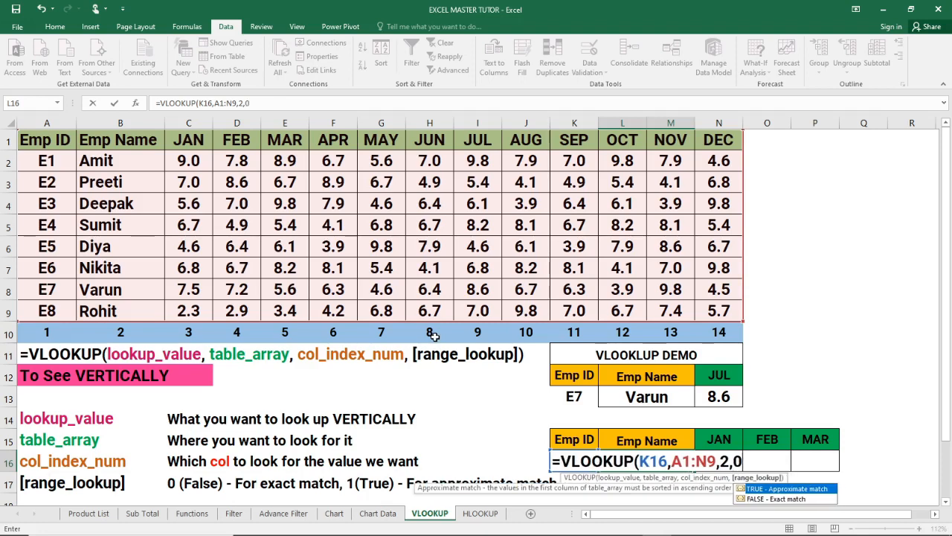
text())
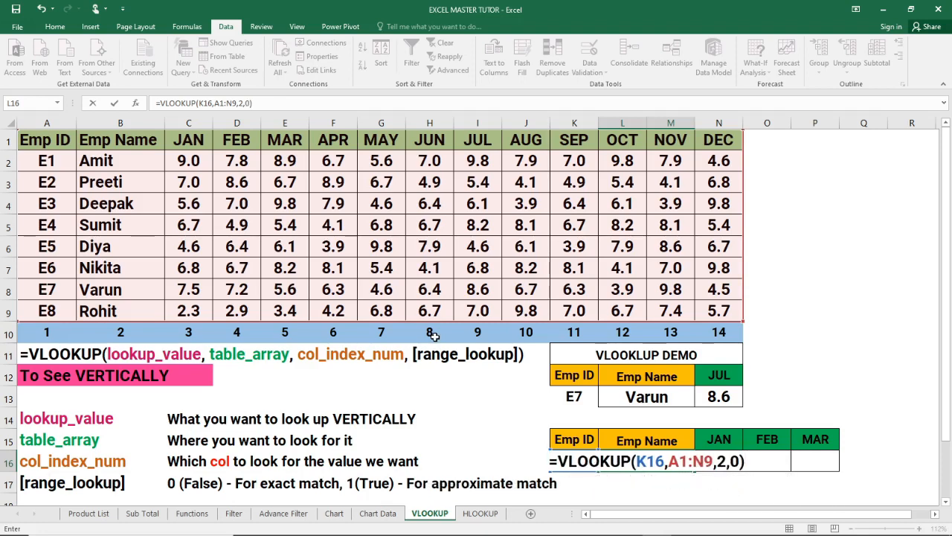
key(Return)
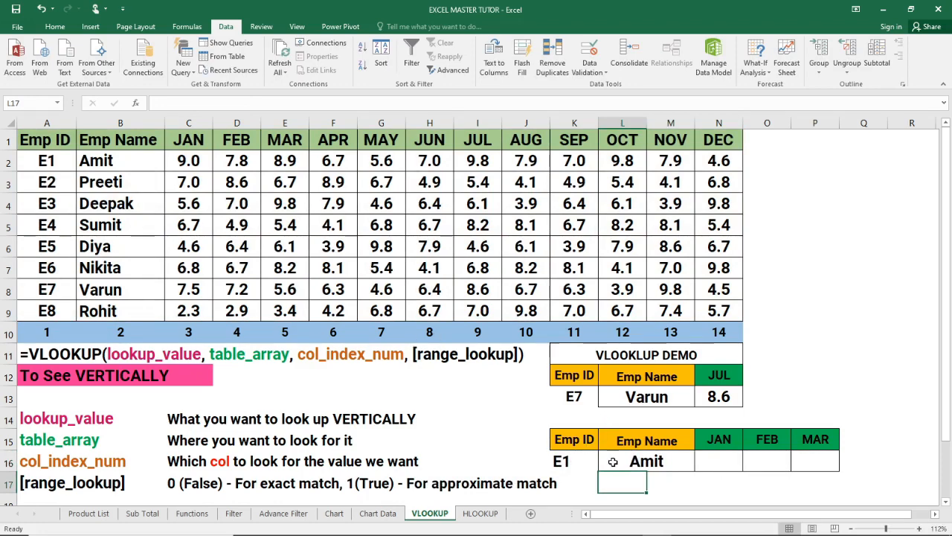
Step: Test the Emp Name lookup by choosing E6, E8, E3 and finally E5 from K16's drop-down list
click(588, 462)
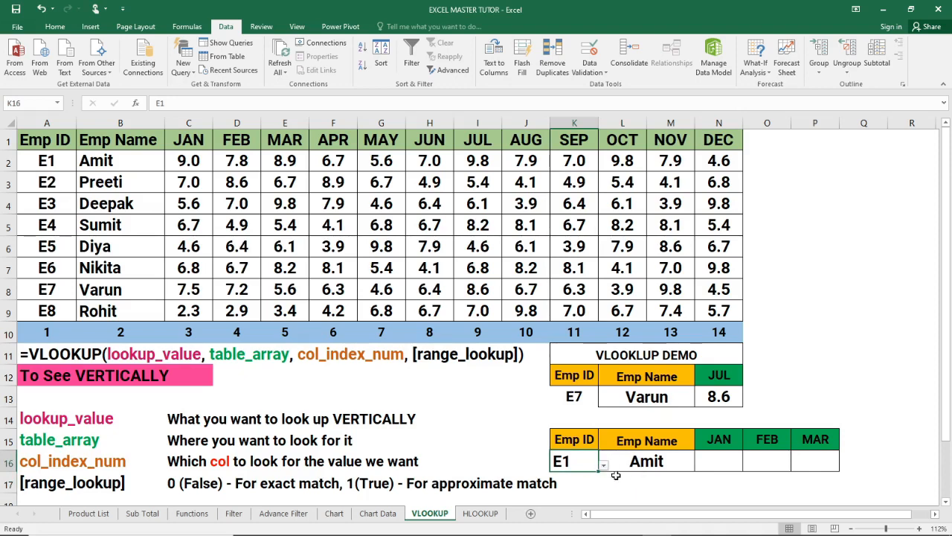
click(605, 467)
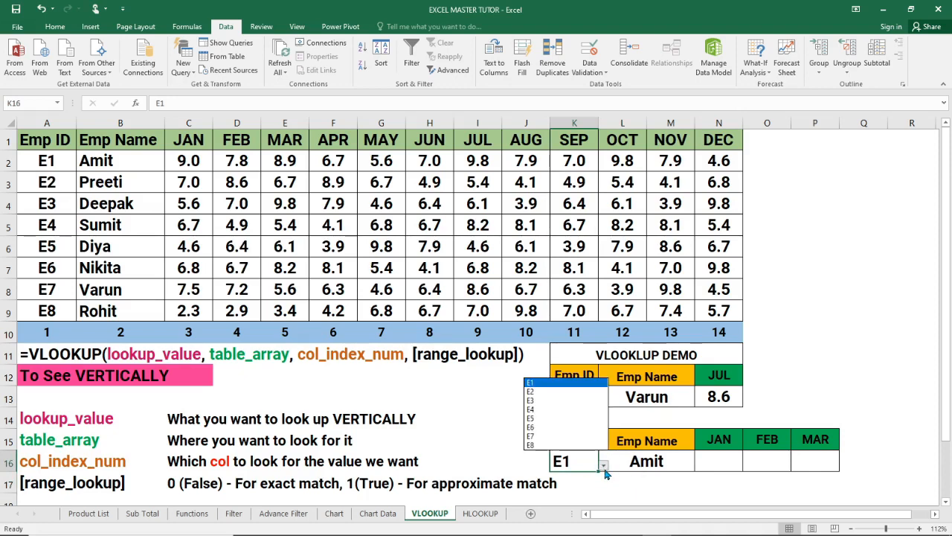
click(543, 426)
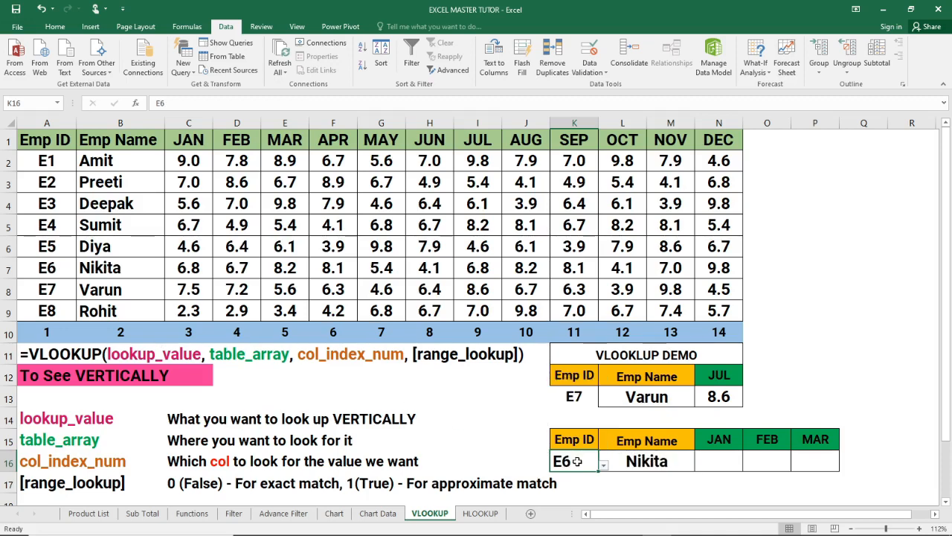
click(604, 465)
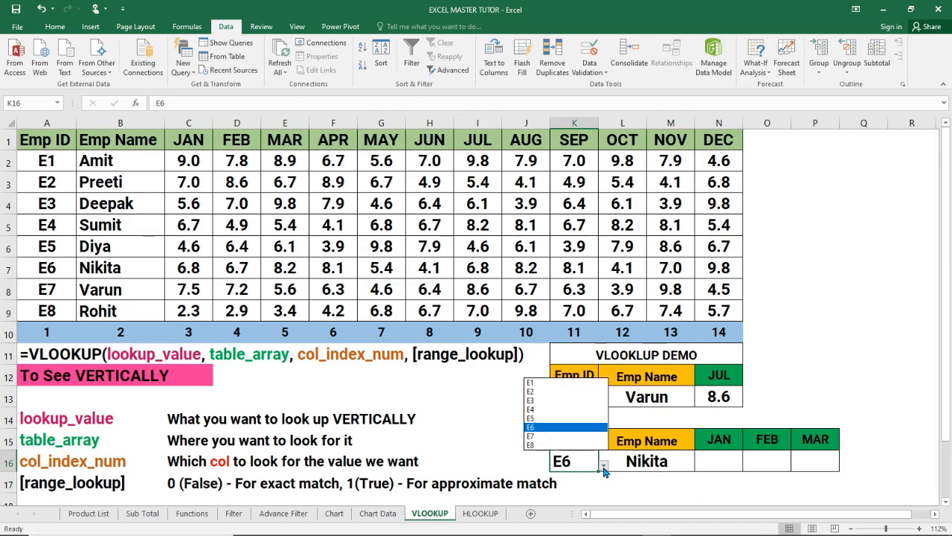
click(546, 445)
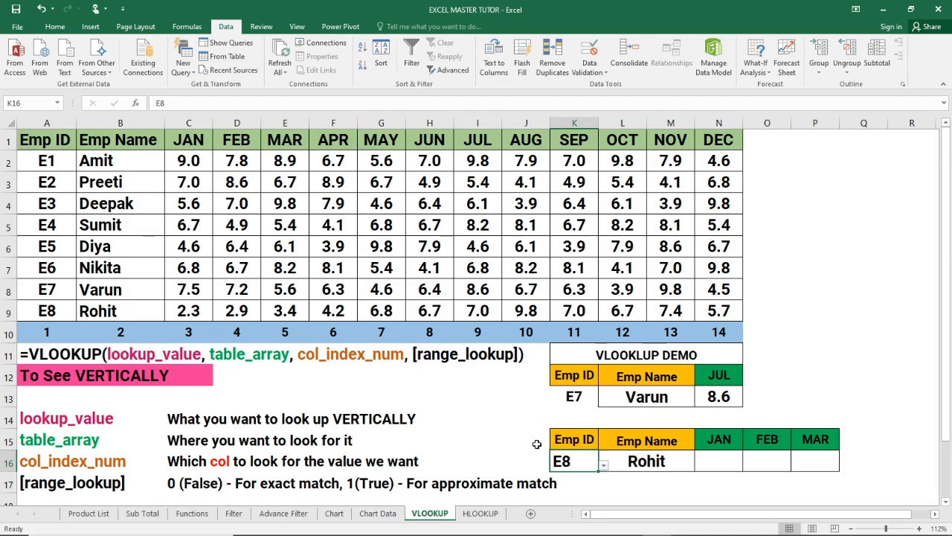
click(604, 465)
click(536, 400)
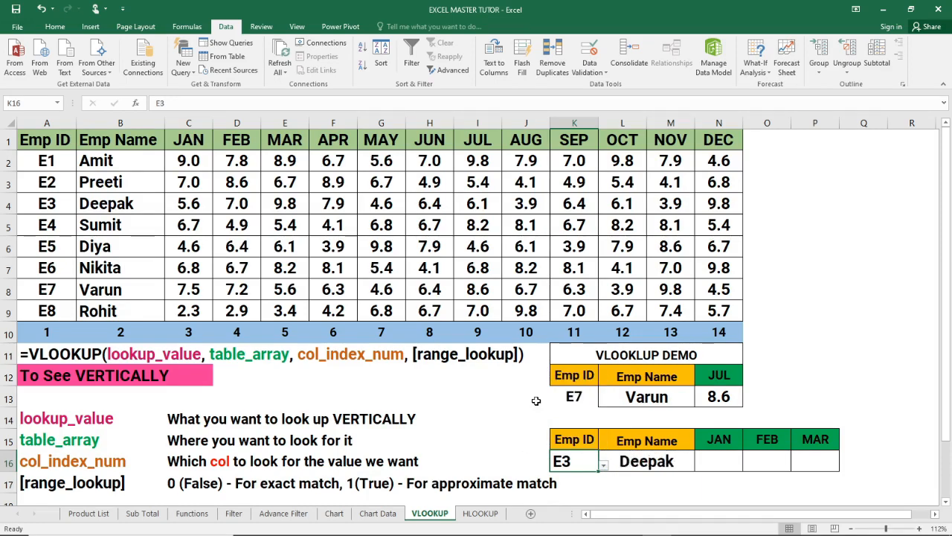
click(603, 465)
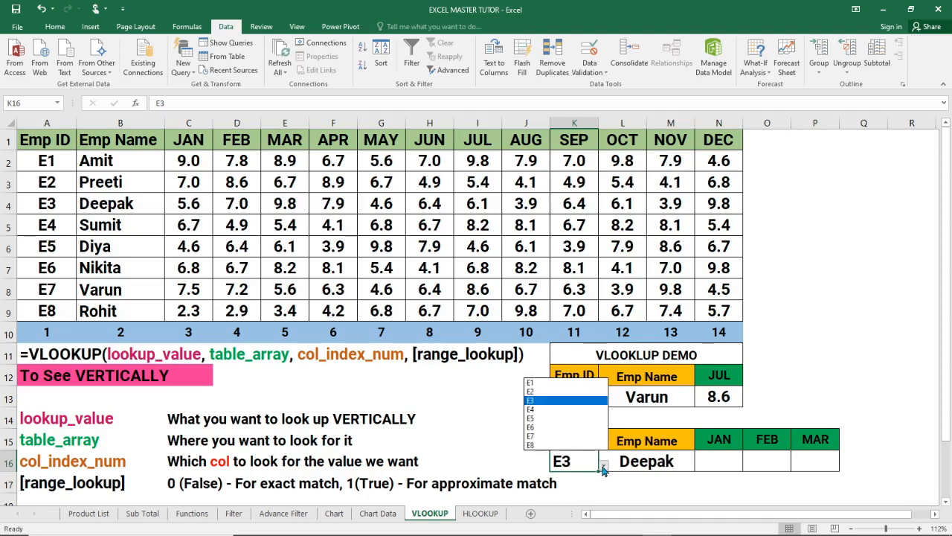
click(533, 419)
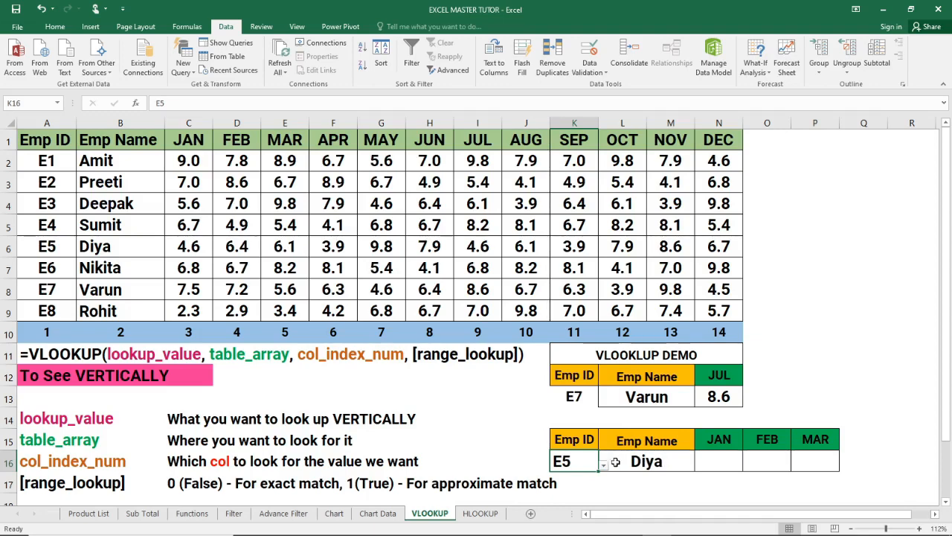
Step: Start a VLOOKUP formula in the second demo's JAN cell N16, using K16 as the lookup value
click(716, 462)
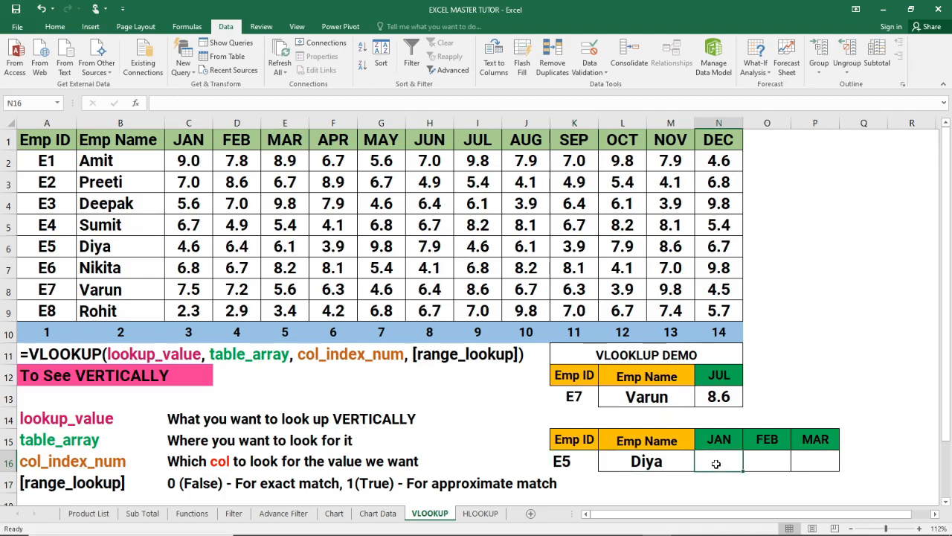
text(=V)
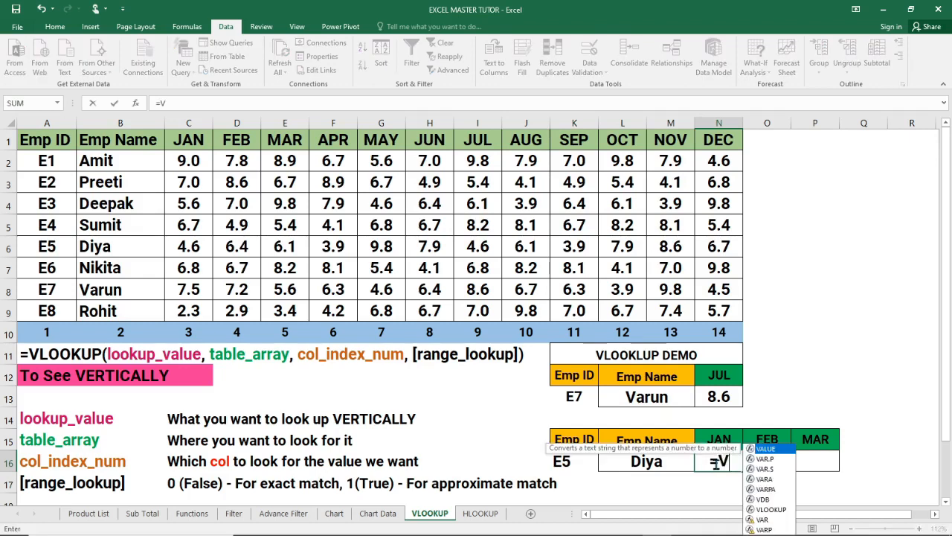
text(LOOKU)
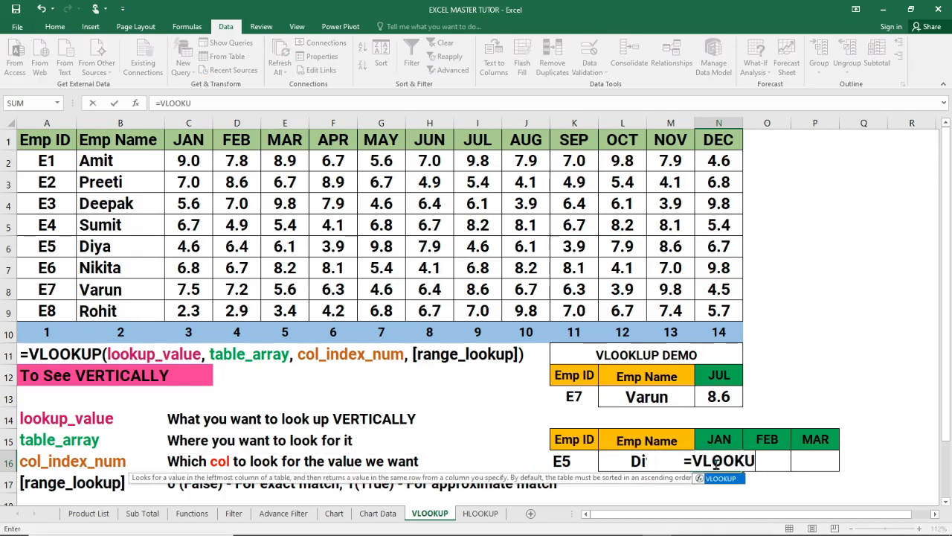
text(P()
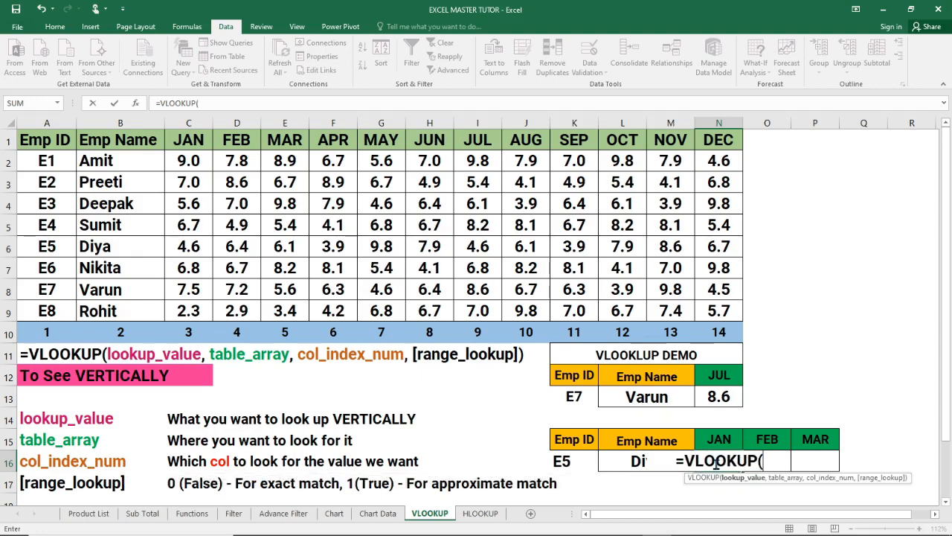
click(579, 463)
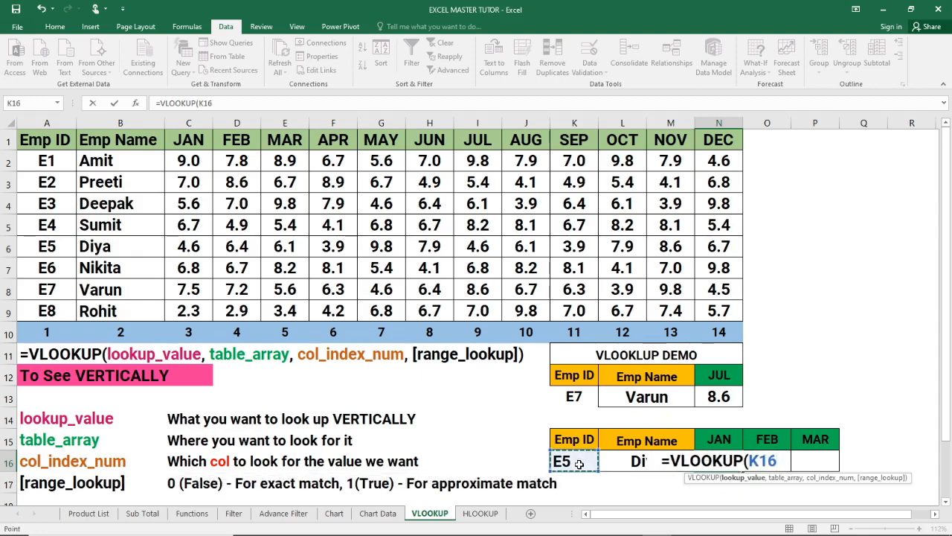
text(,)
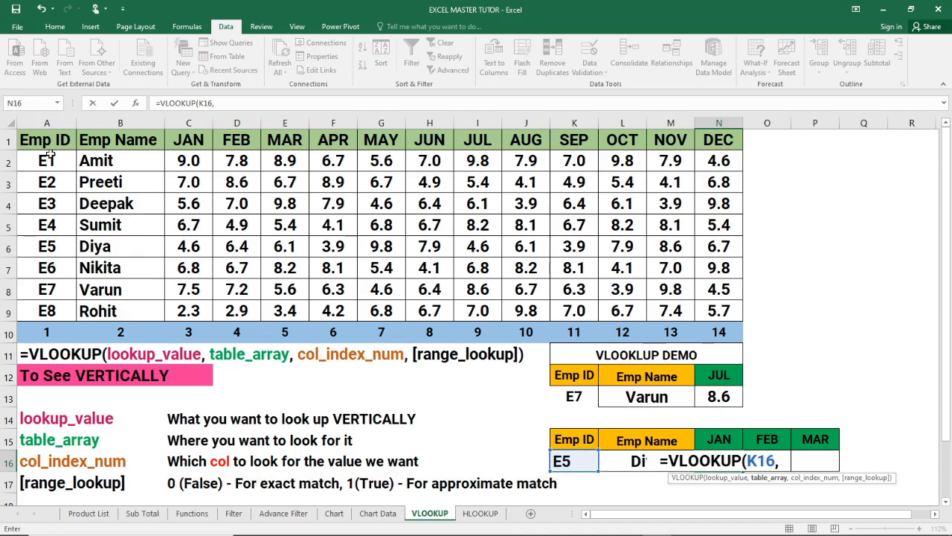
Step: Complete the N16 formula with table array A1:N9, column index 3 and range lookup 0
drag(46, 146, 711, 308)
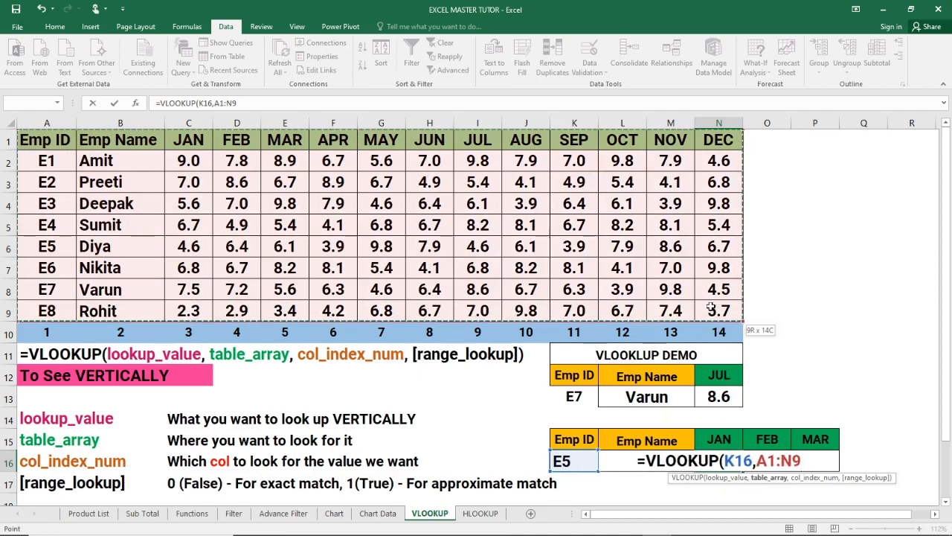
text(,)
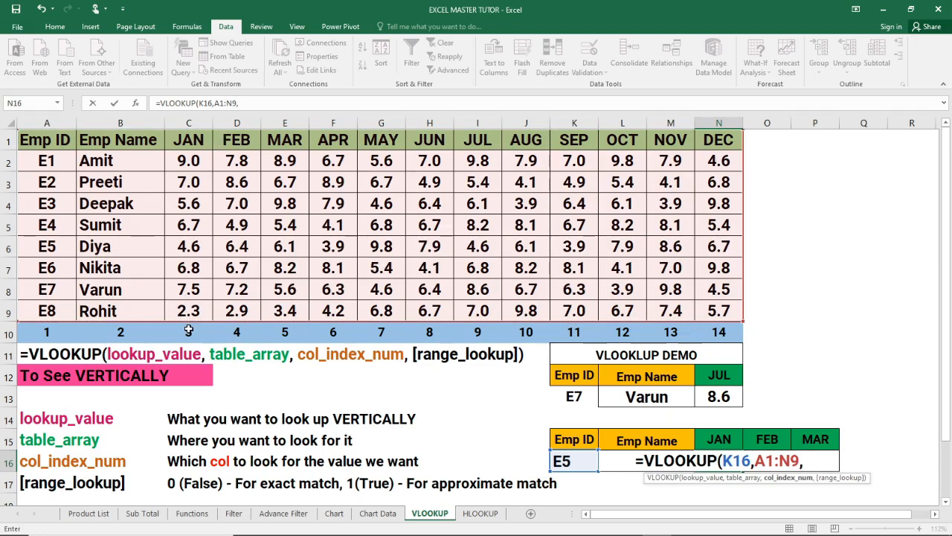
text(3)
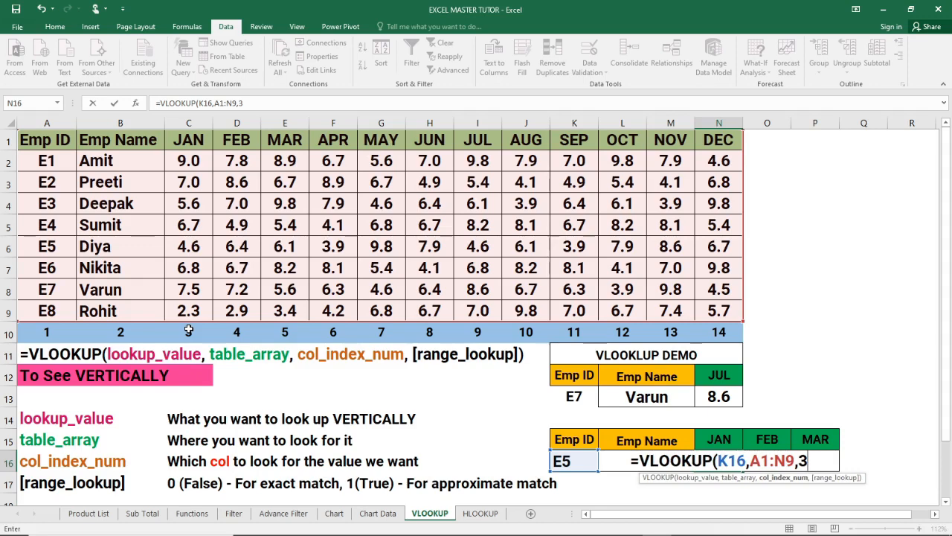
text(,0))
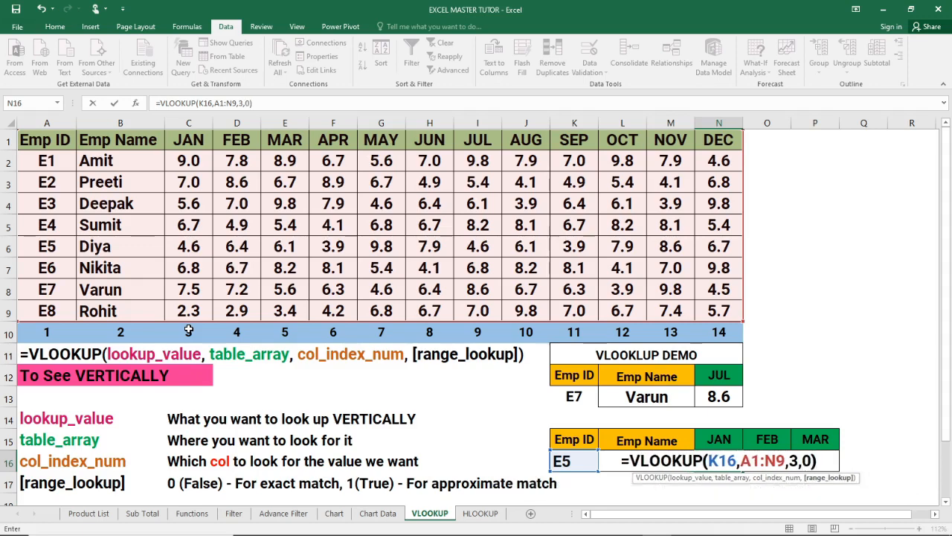
key(Return)
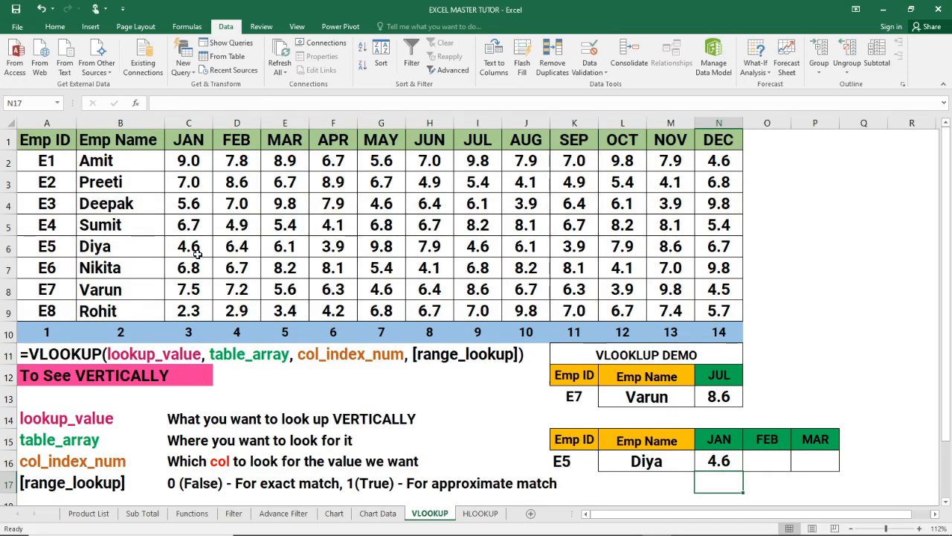
Step: Copy the full text of the VLOOKUP formula in the JAN cell N16, leaving the formula as it is
click(733, 463)
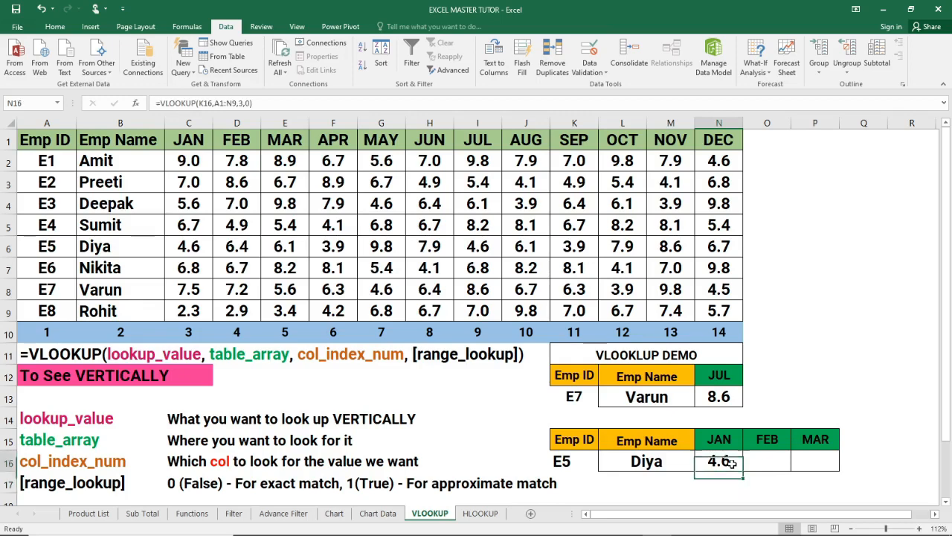
double_click(729, 462)
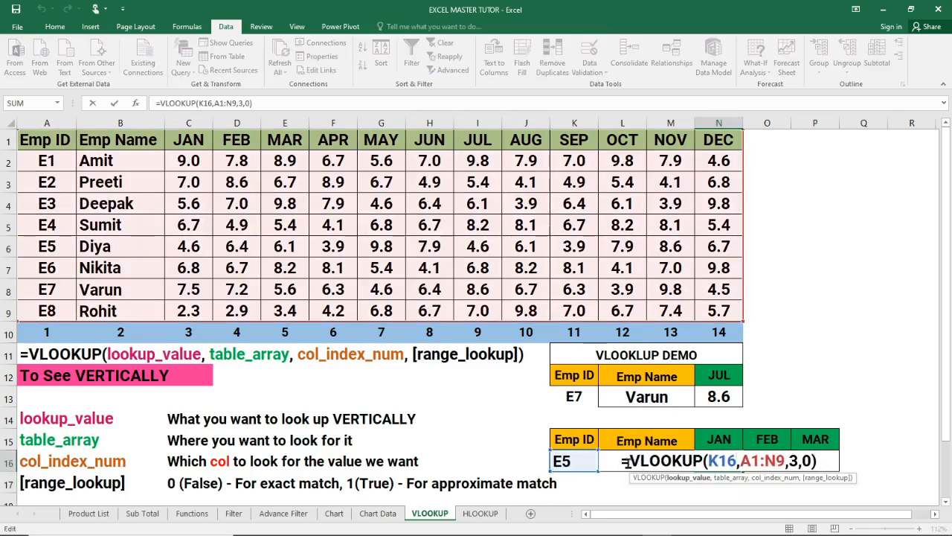
drag(621, 461, 816, 462)
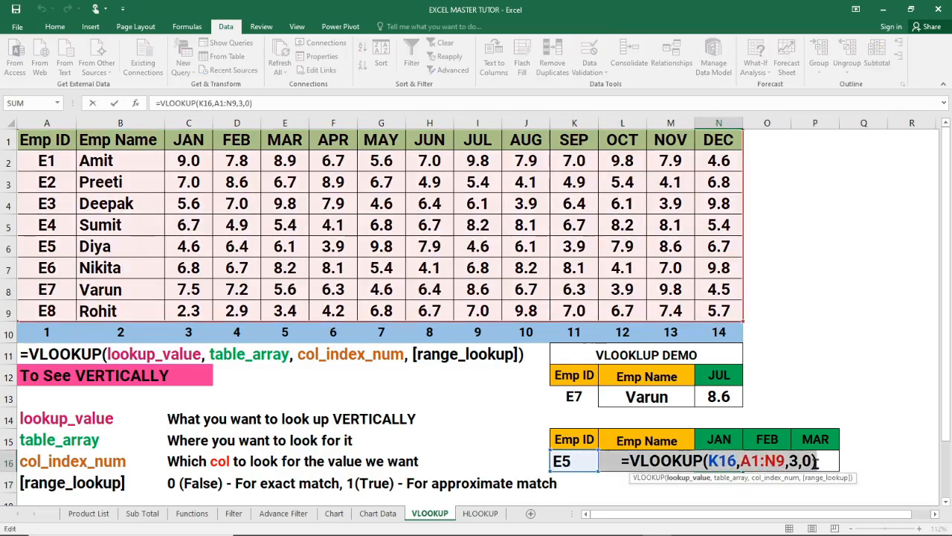
key(ctrl+c)
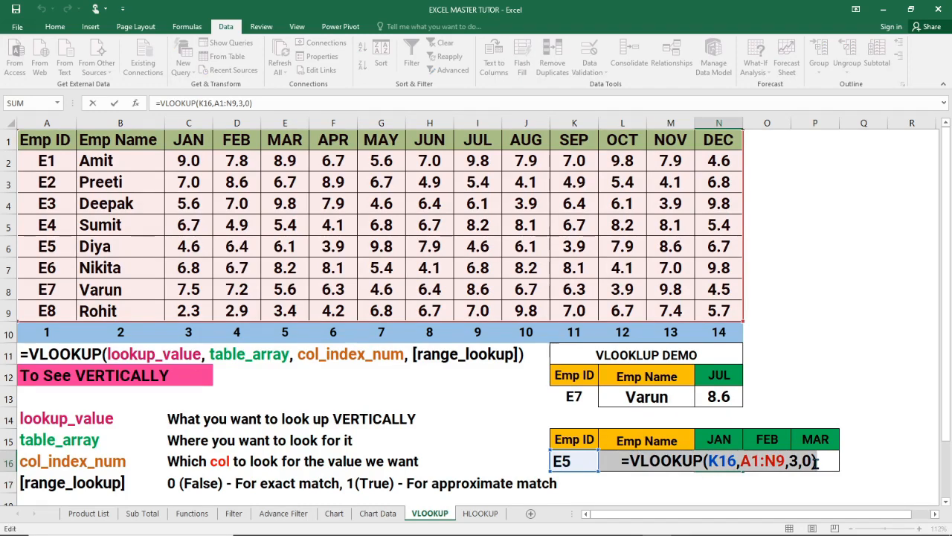
key(Return)
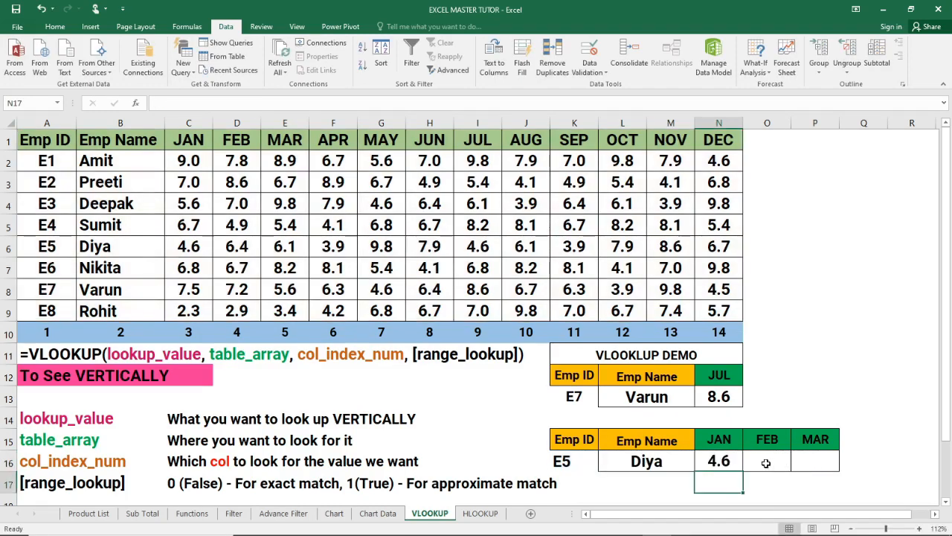
Step: Paste the copied formula into the FEB cell O16 with column index 4, and check the result against E5's row in the table
double_click(766, 463)
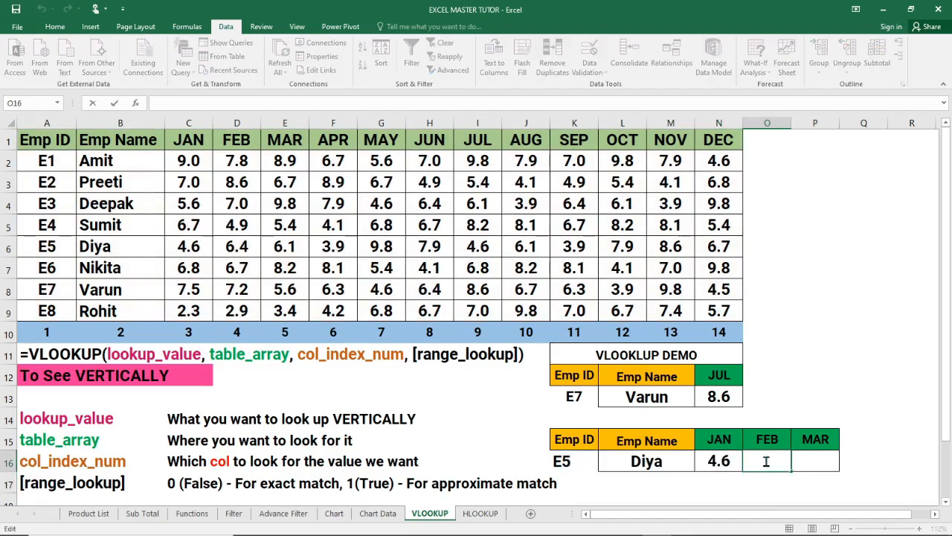
key(ctrl+v)
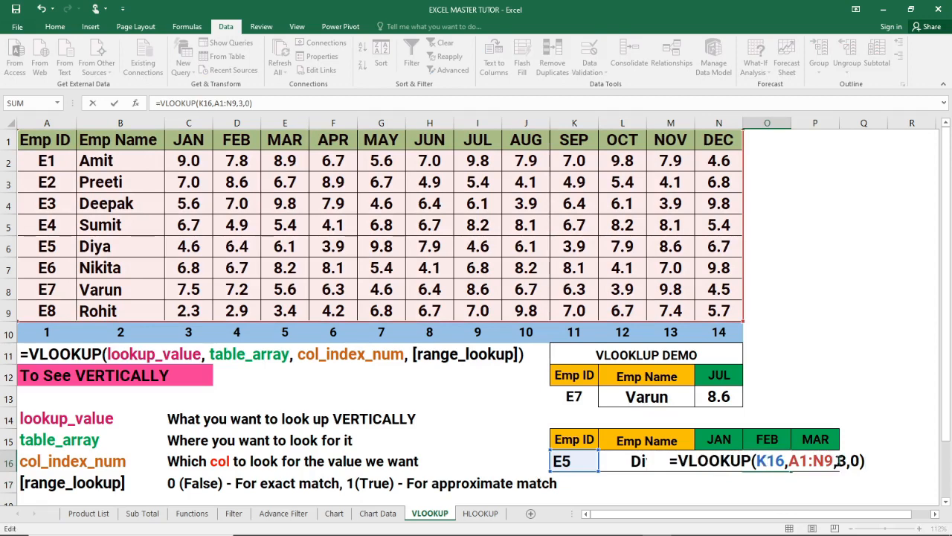
double_click(843, 461)
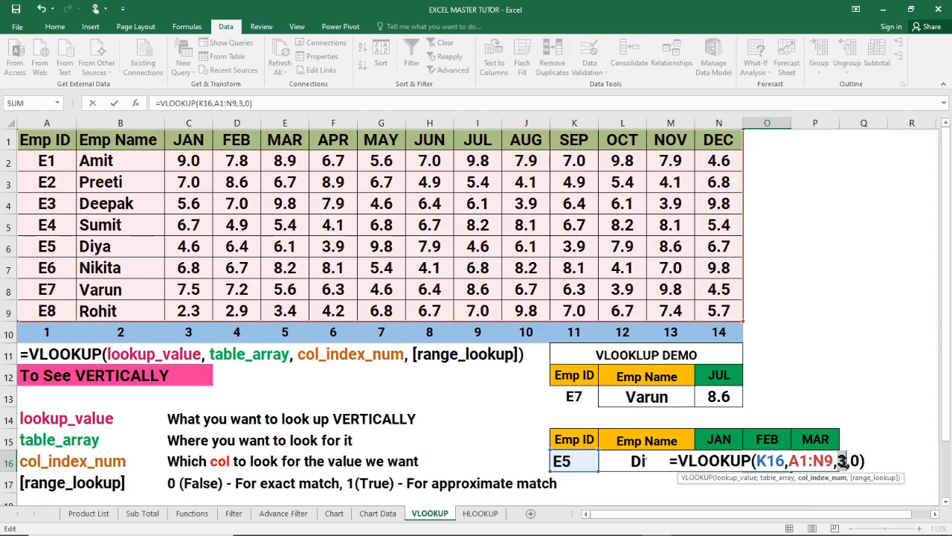
text(4)
key(Return)
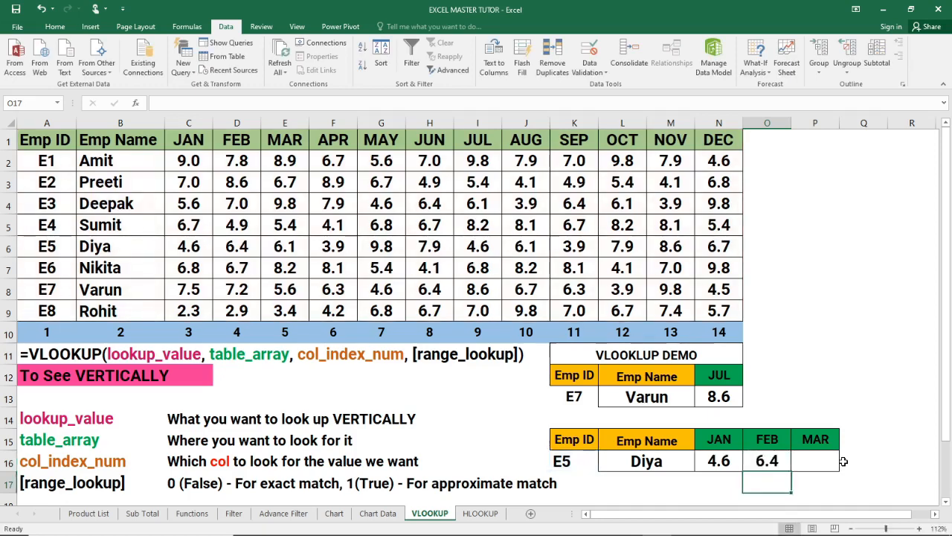
click(248, 253)
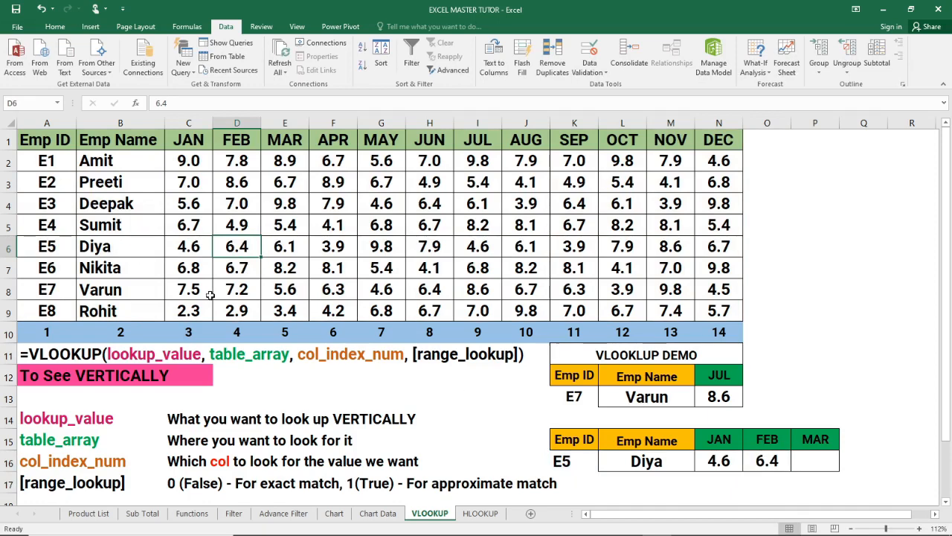
click(8, 246)
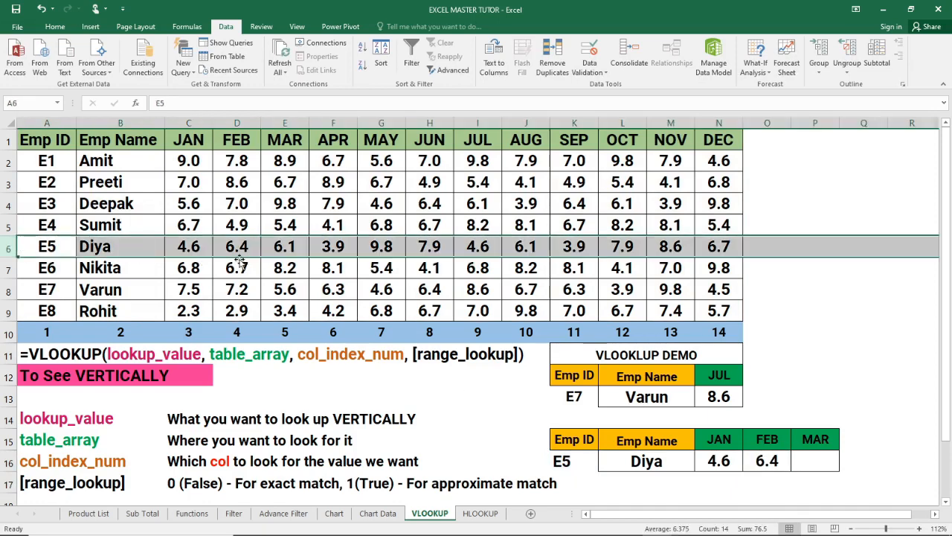
Step: Paste the copied formula into the MAR cell P16 with column index 5, and compare the scores with E5's table row
double_click(796, 461)
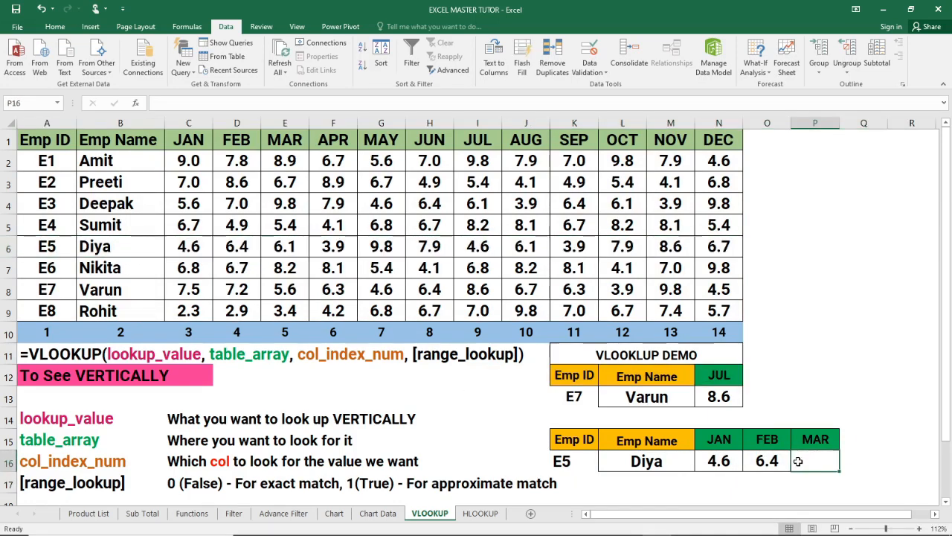
key(ctrl+v)
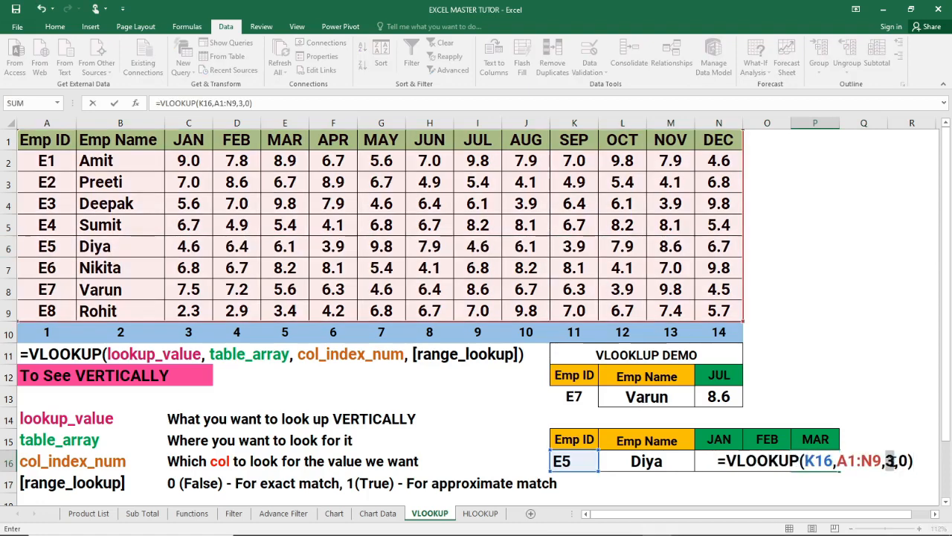
double_click(891, 462)
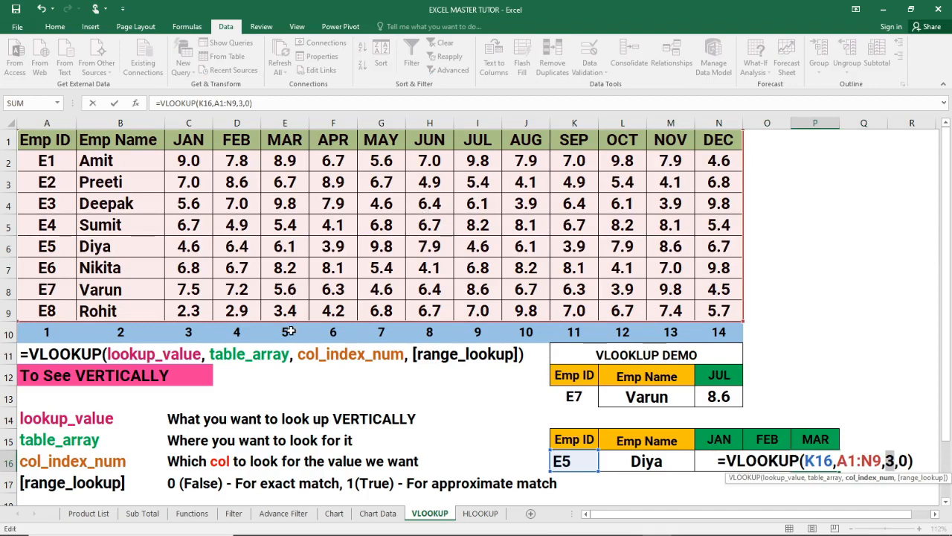
text(5)
key(Return)
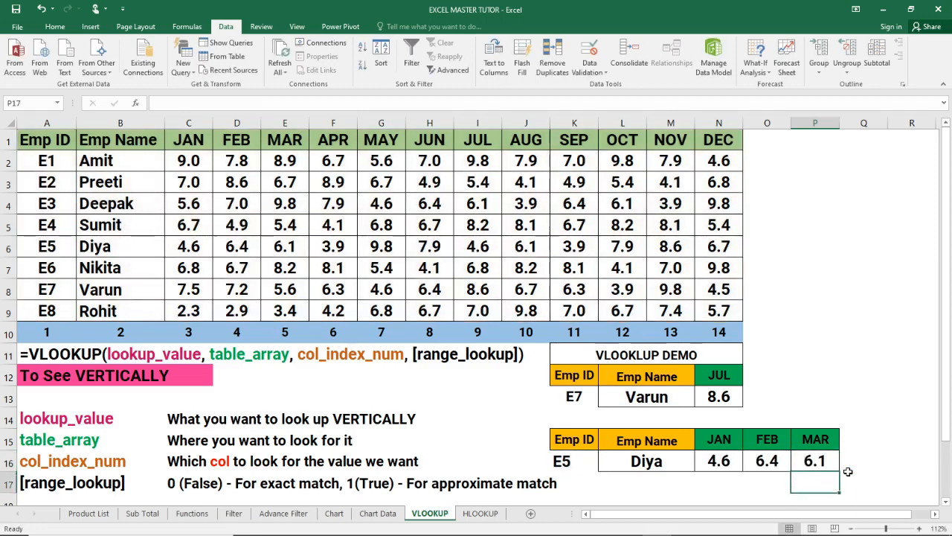
click(4, 246)
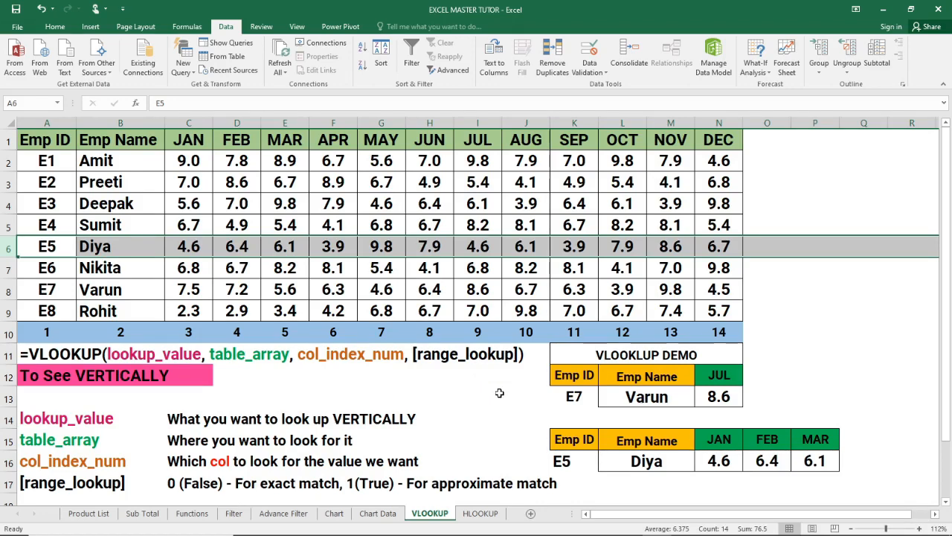
click(571, 418)
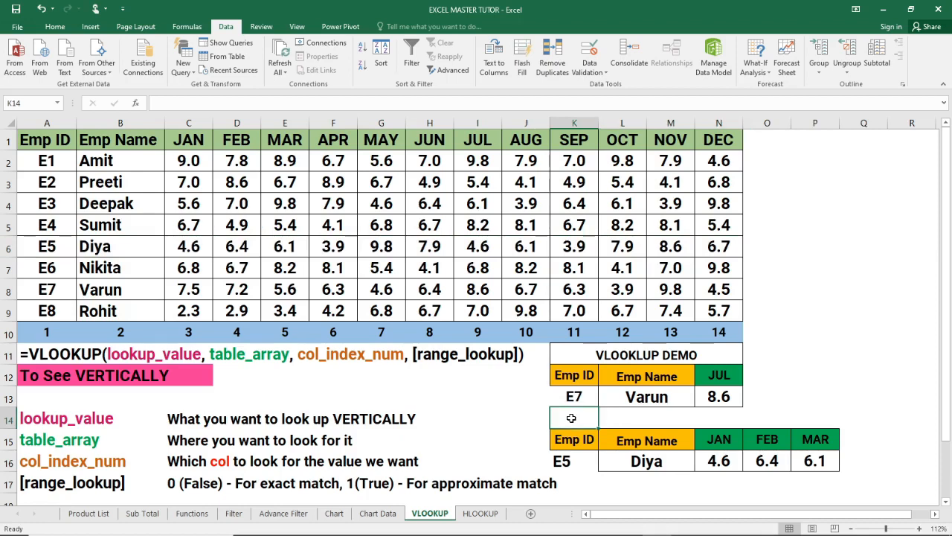